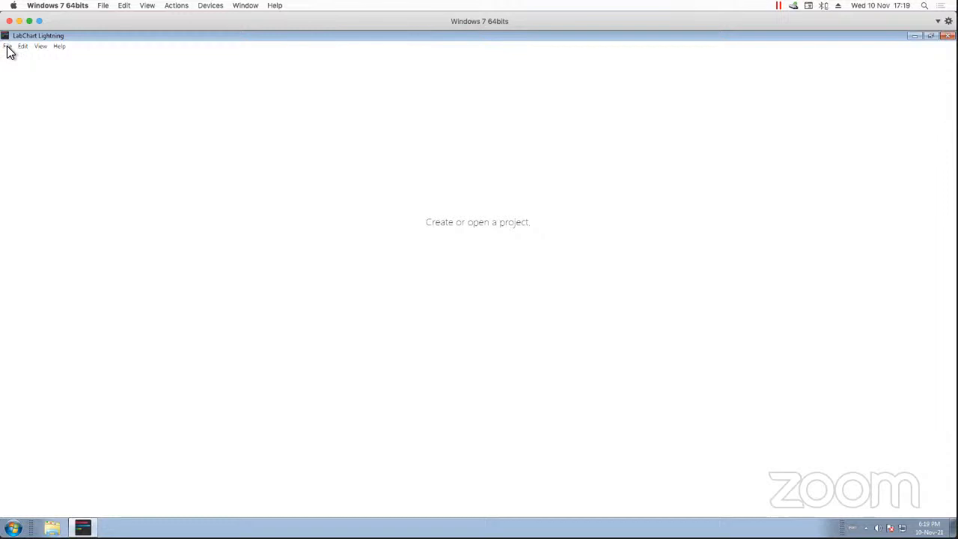
Open the recent project "cardiovascular telemetry study (3)".
left_click(8, 47)
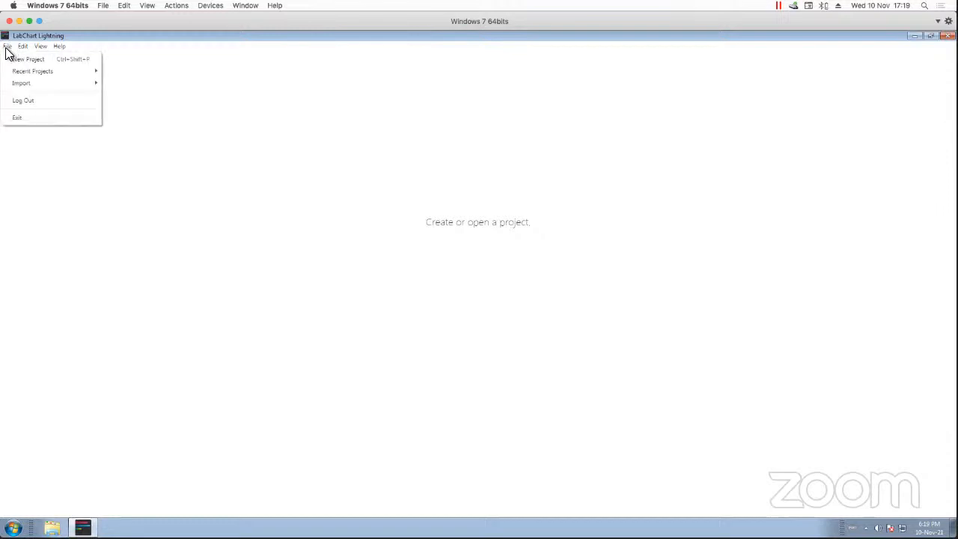
left_click(28, 71)
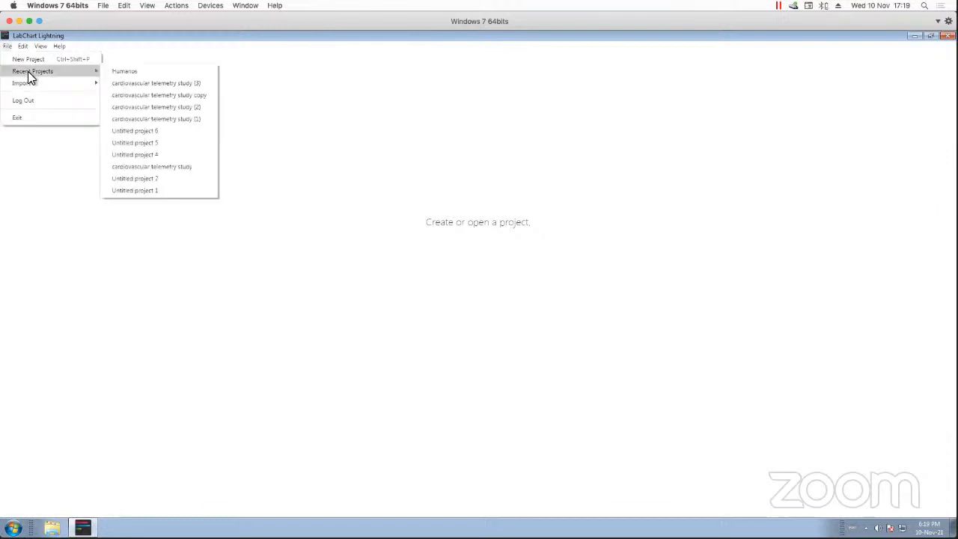
left_click(131, 84)
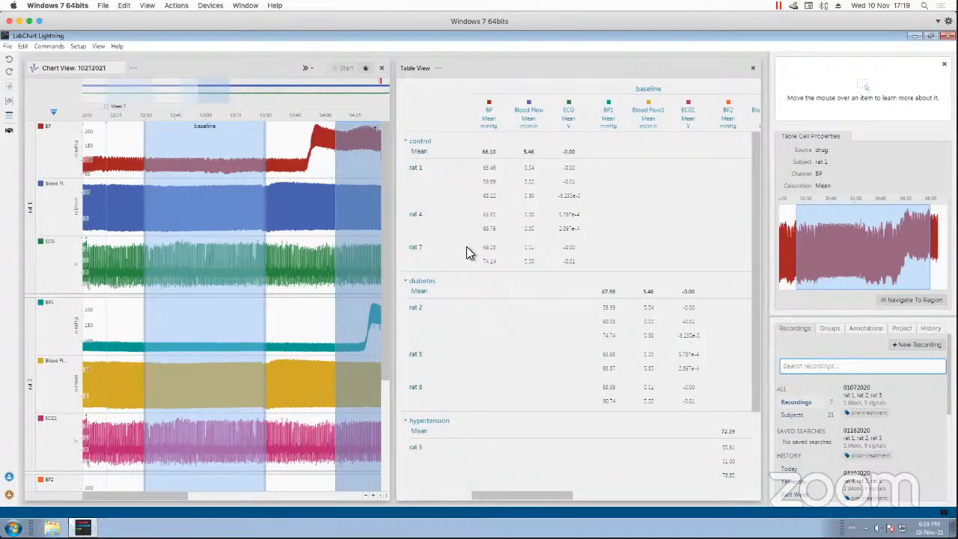
Close the open table and chart views, reopen only the Chart View, and dismiss the device error.
left_click(754, 69)
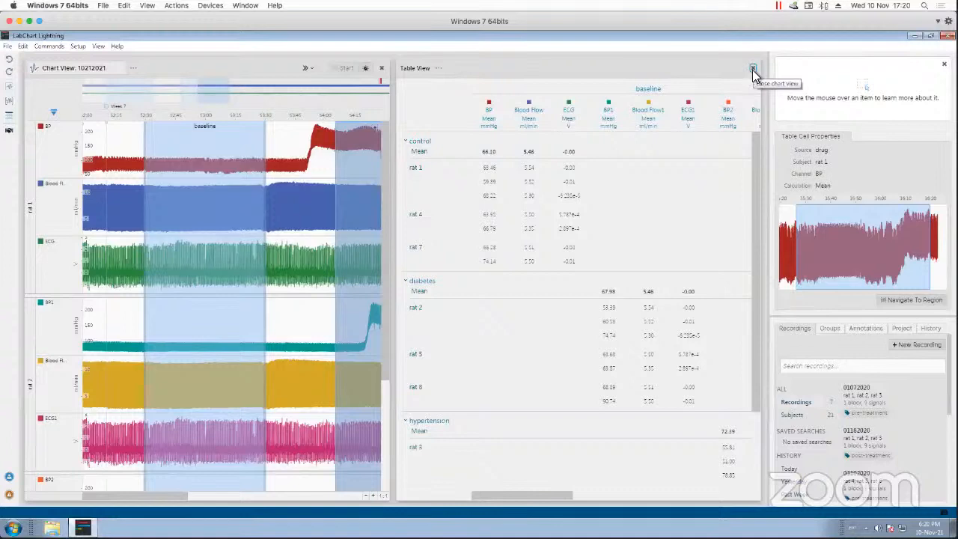
left_click(753, 69)
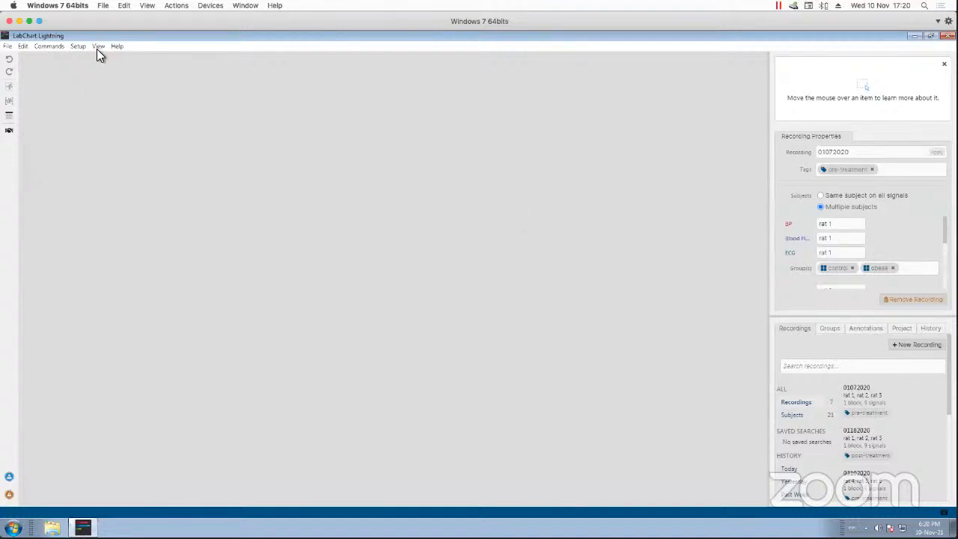
left_click(98, 46)
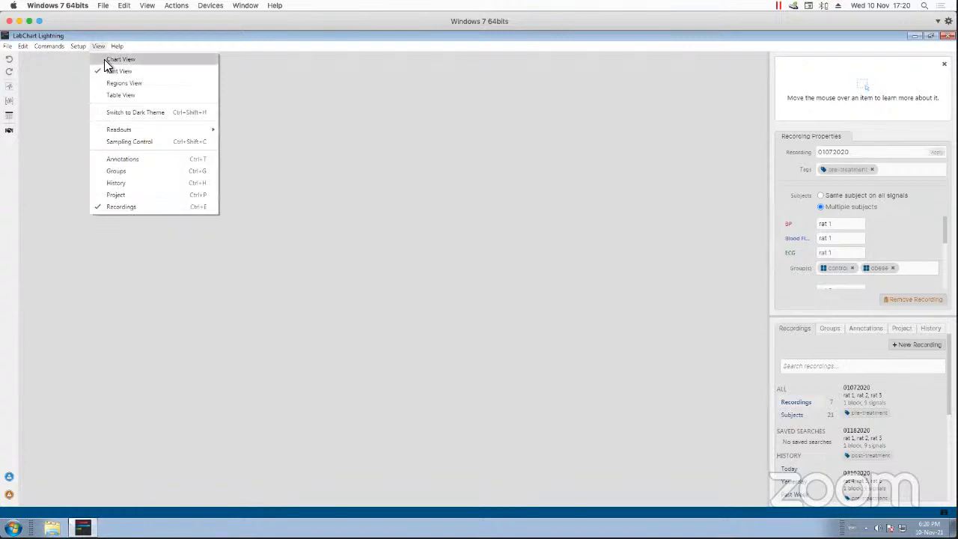
left_click(105, 60)
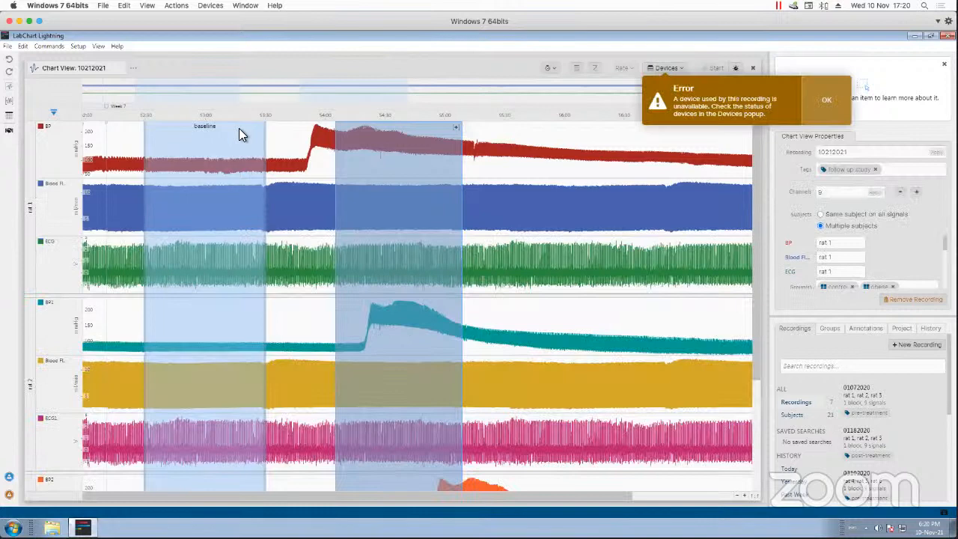
left_click(821, 99)
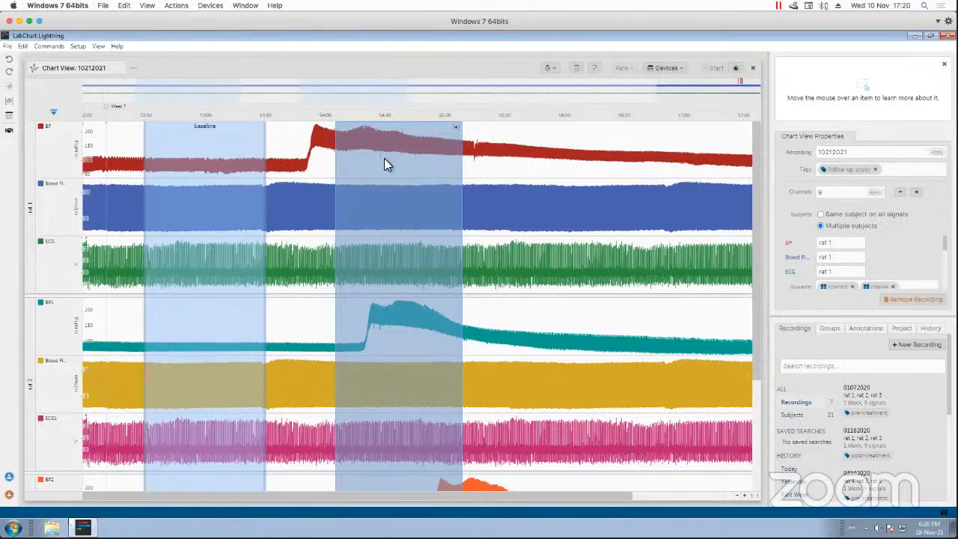
Examine the baseline and drug regions across the BP, Blood Flow and ECG channels of rats 1 to 3 in recording 10212021.
left_click(343, 160)
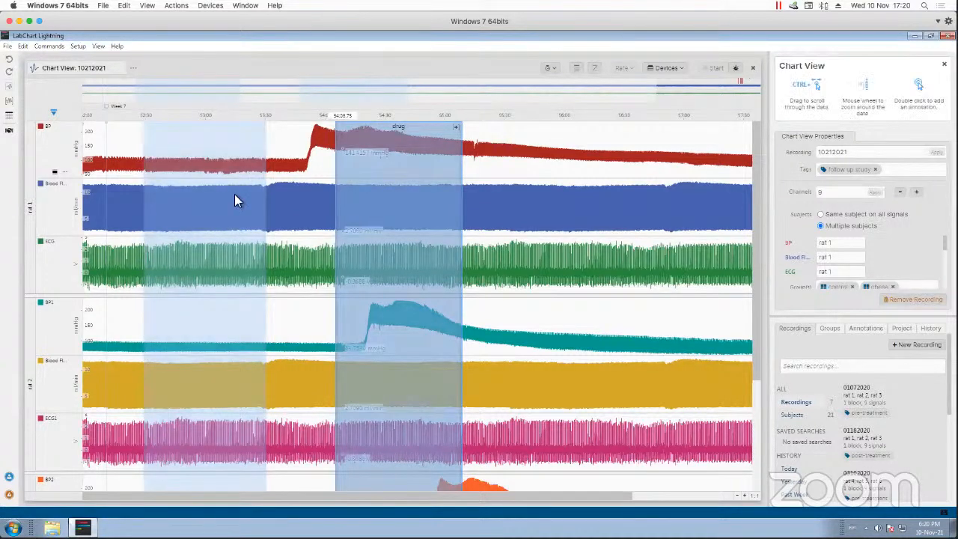
left_click(233, 230)
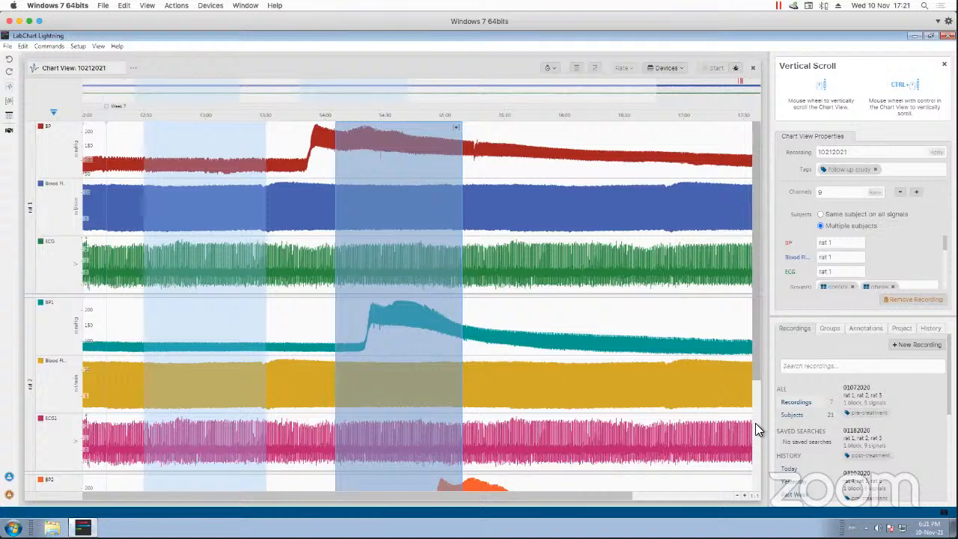
scroll(756, 423, "down", 3)
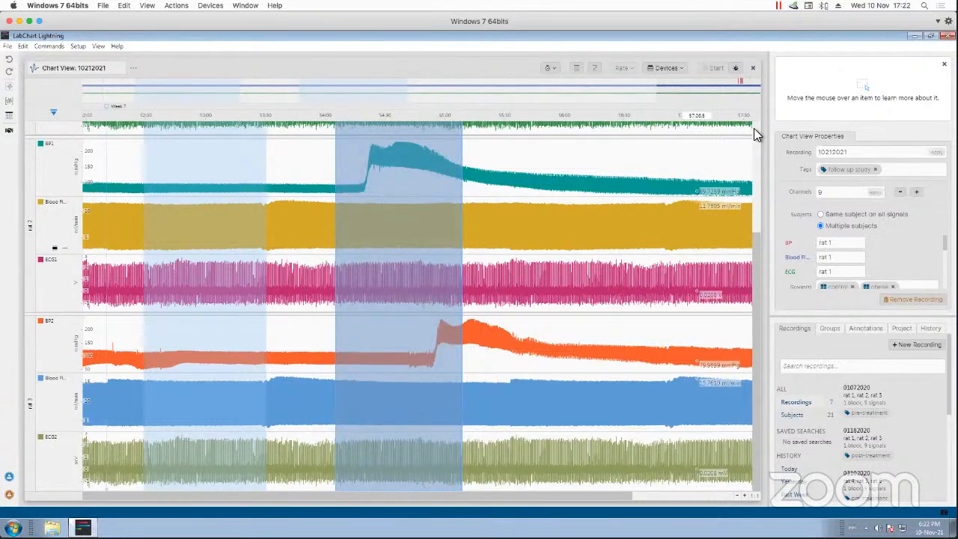
scroll(754, 128, "up", 1)
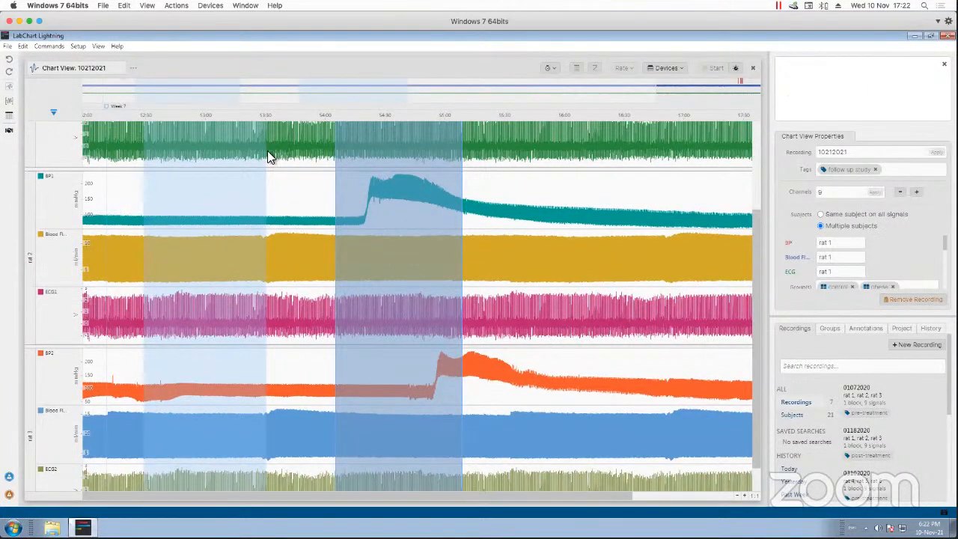
scroll(259, 155, "up", 4)
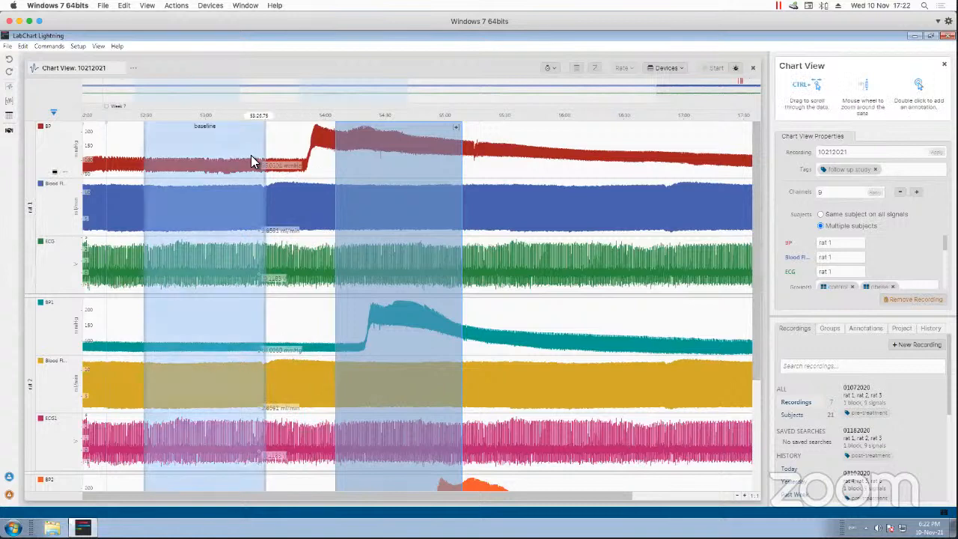
left_click(252, 155)
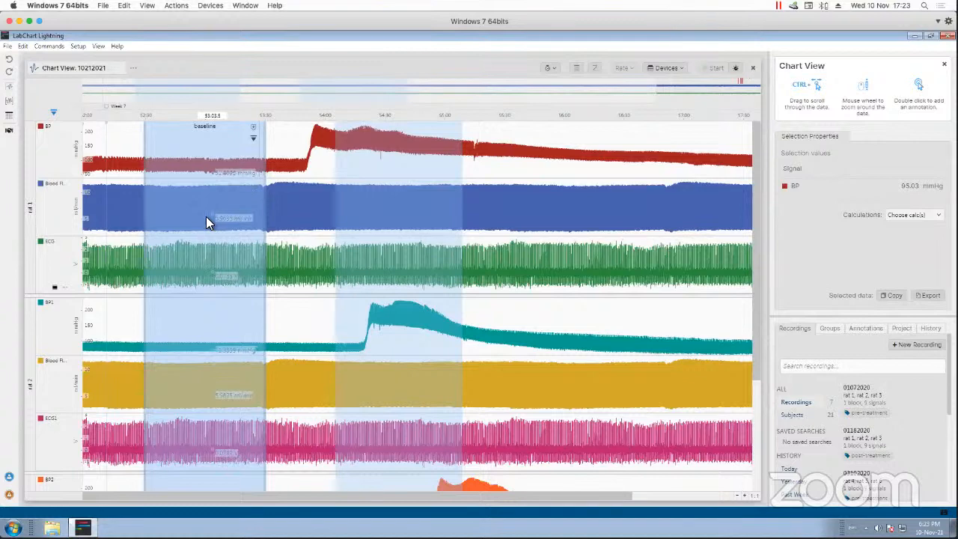
left_click(357, 200)
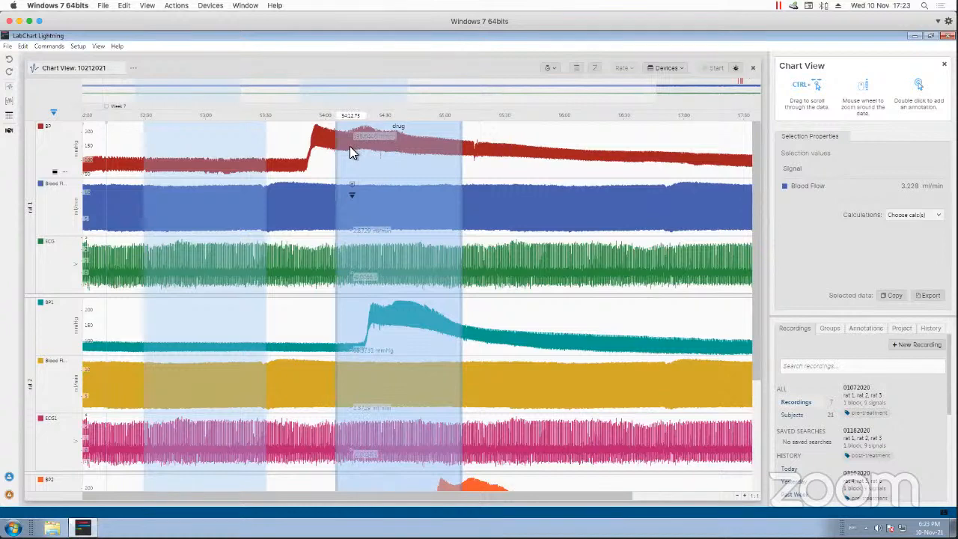
List the project's groups and view the members of the control group.
left_click(823, 331)
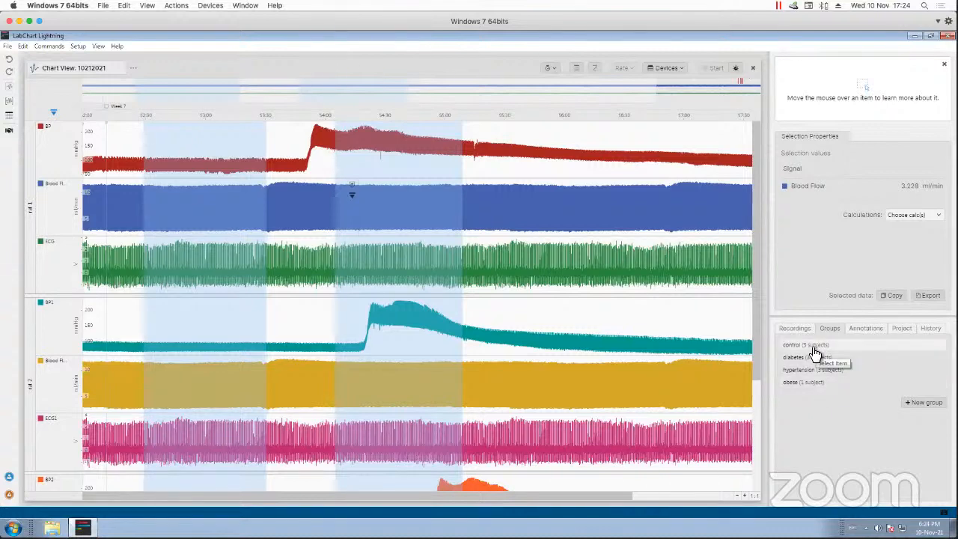
left_click(813, 348)
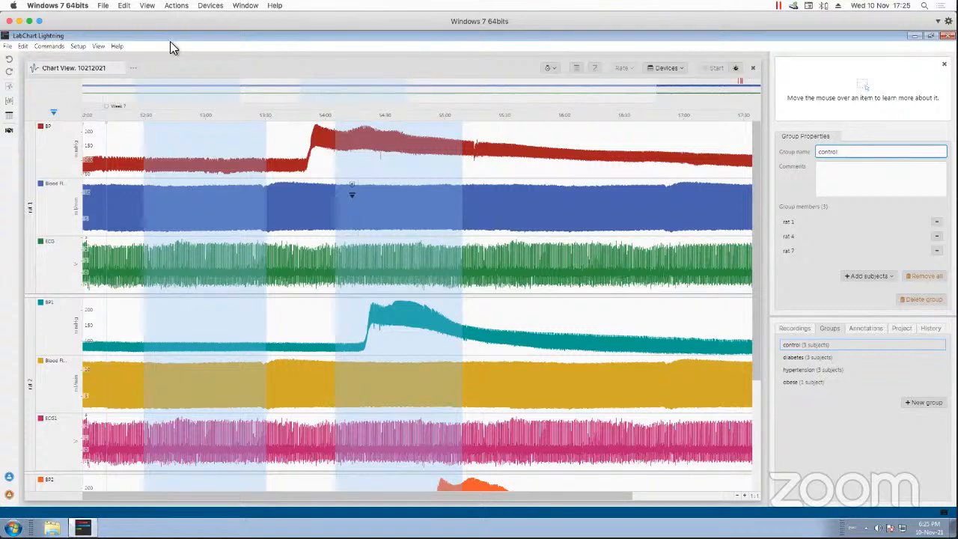
Open the Table View beside the chart and review the groups' results across the baseline and drug columns.
left_click(102, 47)
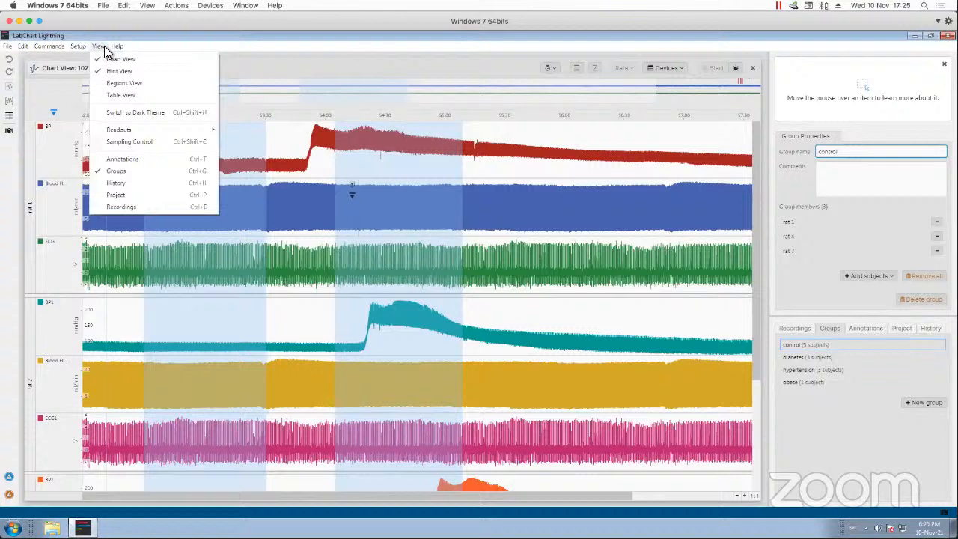
left_click(119, 95)
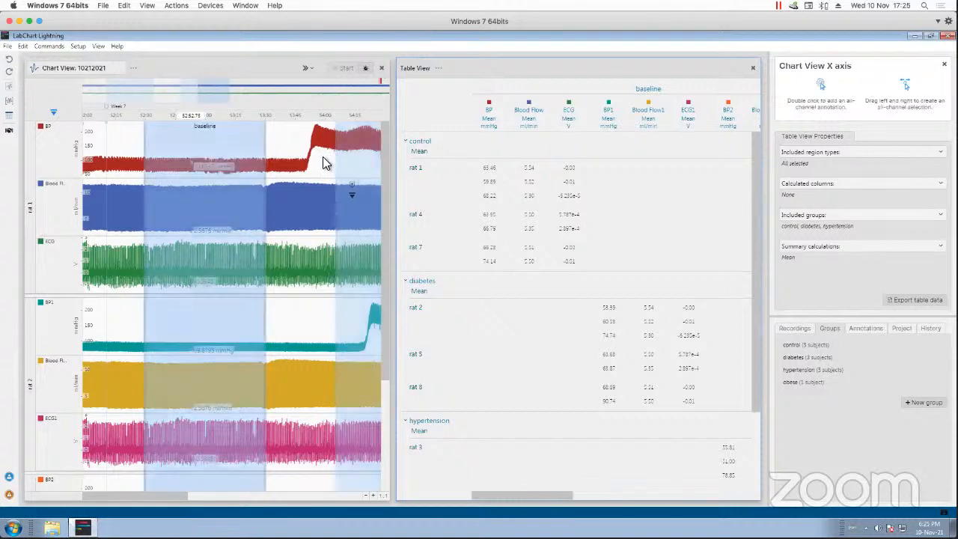
left_click(410, 147)
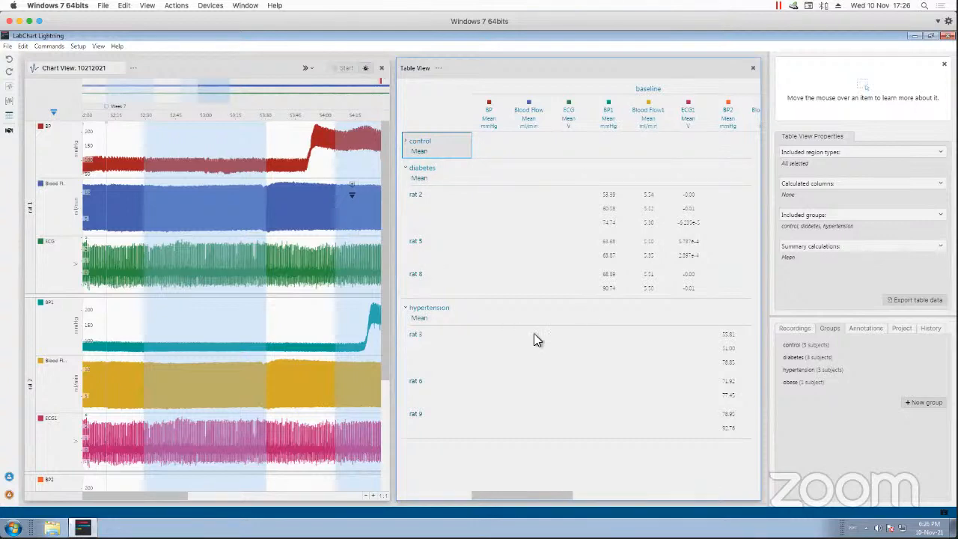
left_click(408, 144)
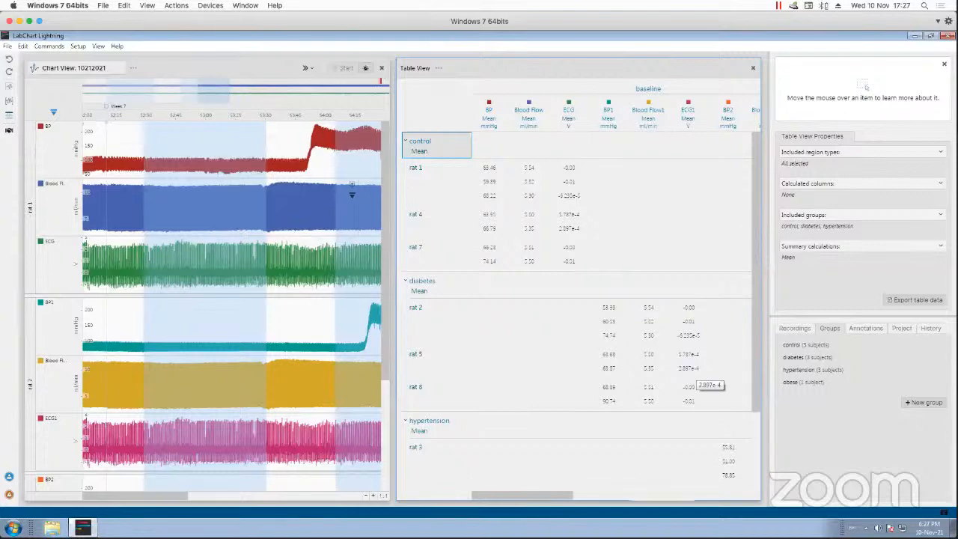
left_click(697, 369)
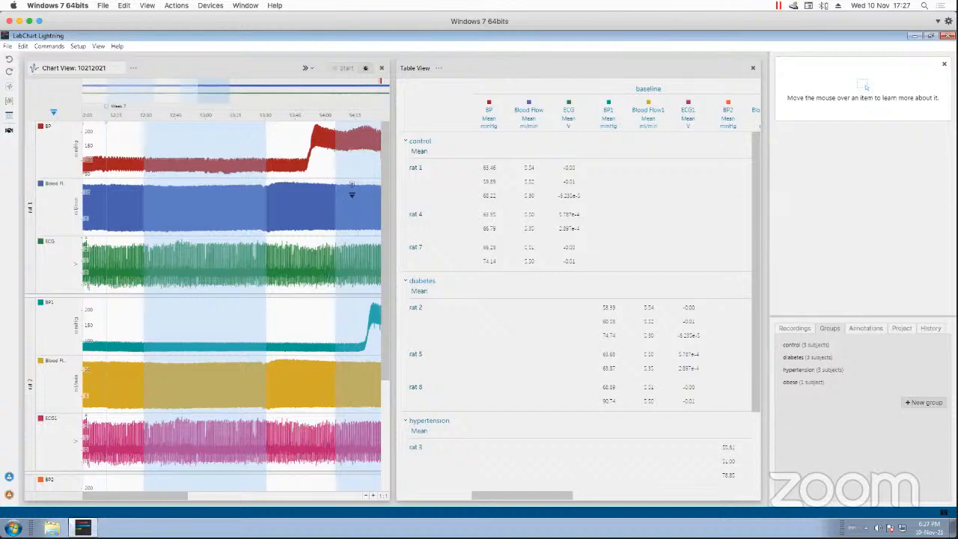
left_click_drag(522, 496, 610, 495)
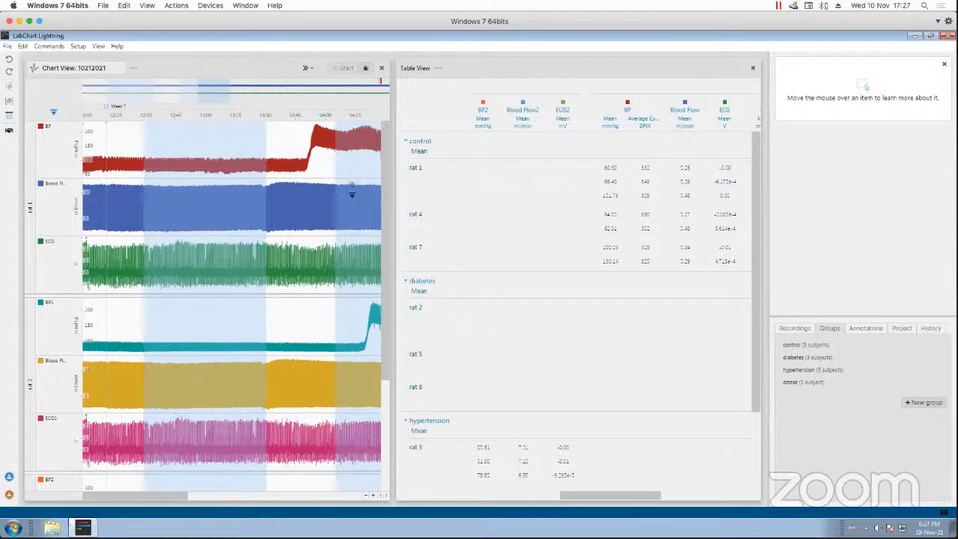
scroll(576, 299, "right", 5)
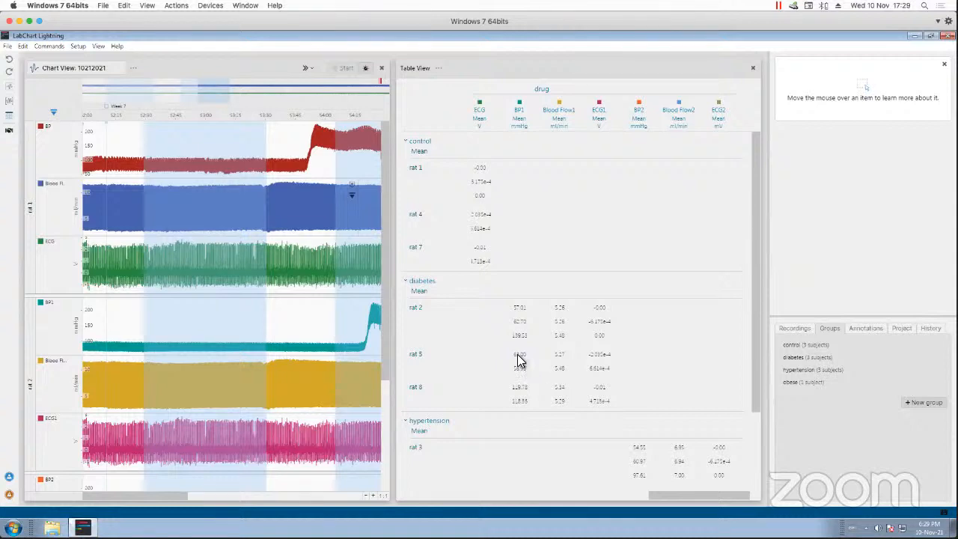
Inspect rat 5's BP1 mean values under drug and navigate the chart to the second value's source region.
left_click(521, 357)
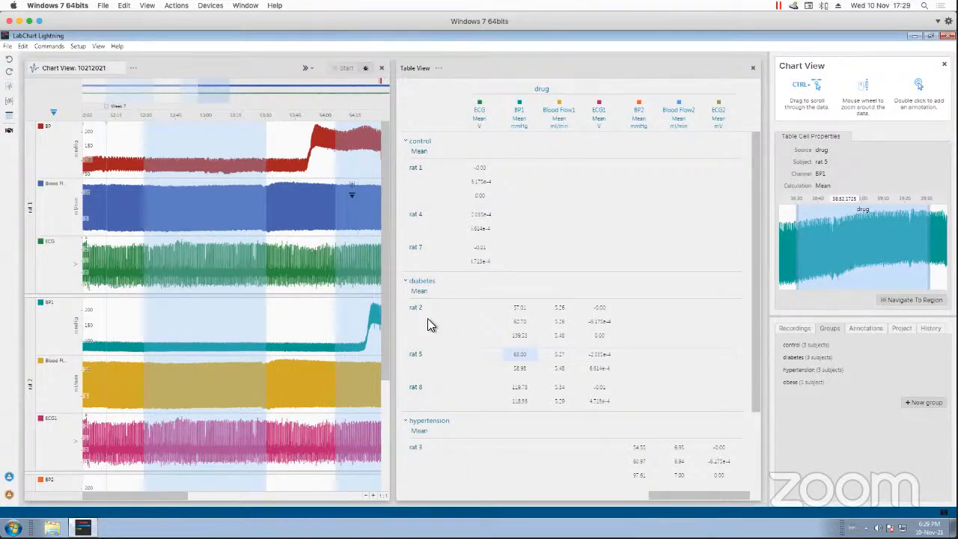
left_click(517, 370)
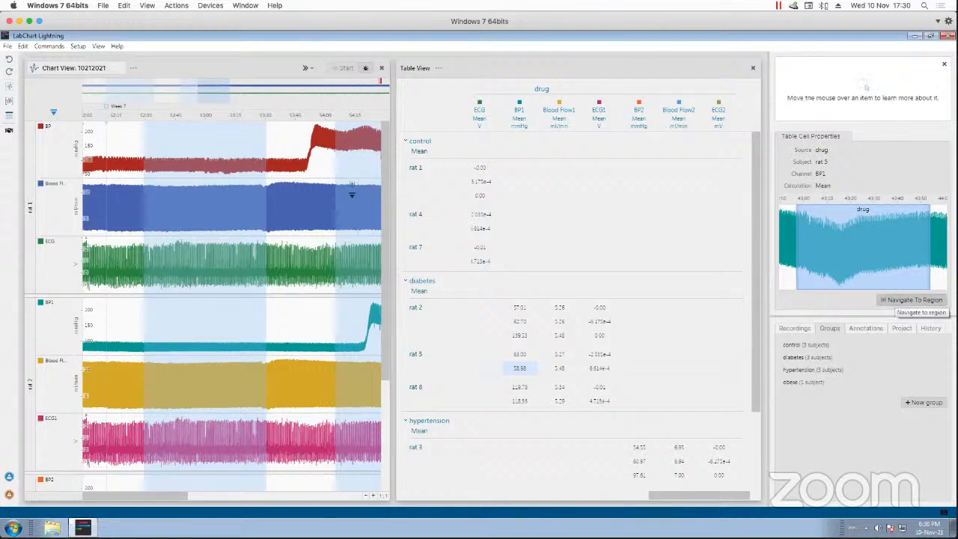
left_click(915, 300)
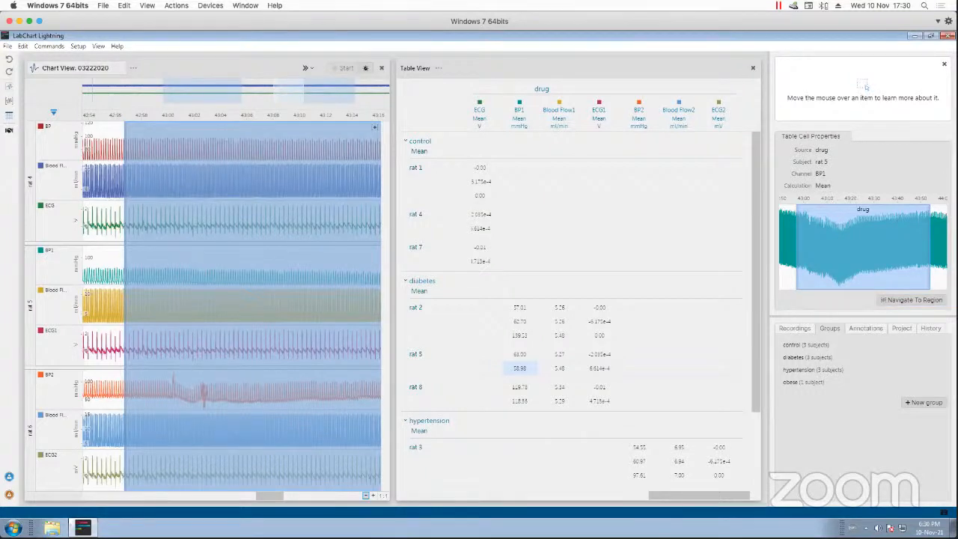
left_click(366, 496)
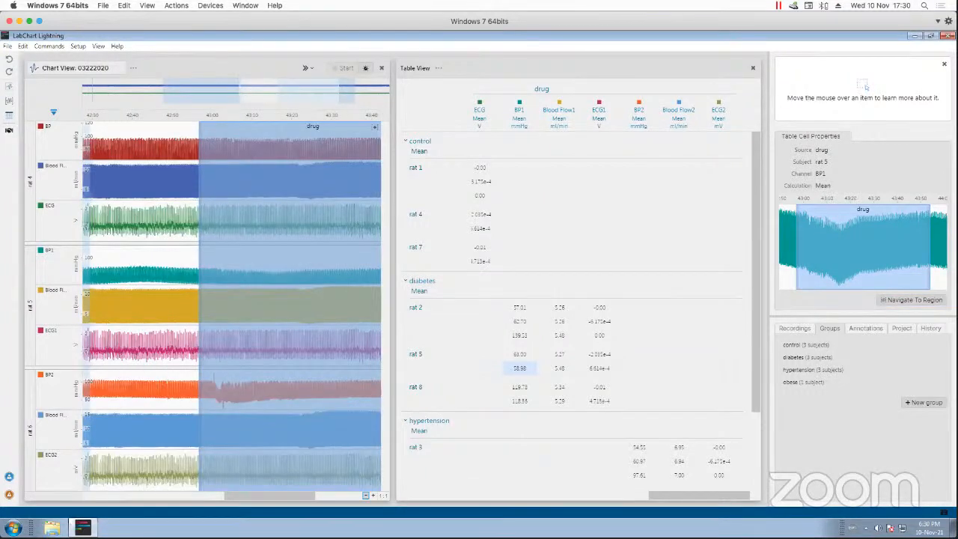
left_click(366, 495)
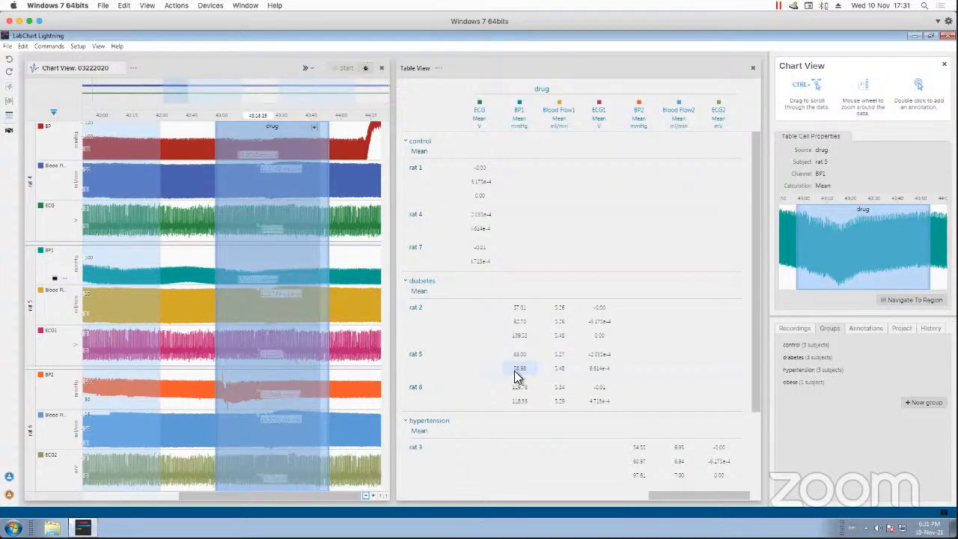
Shorten the drug region in recording 03222020 so it ends at about 43:39.
left_click(318, 258)
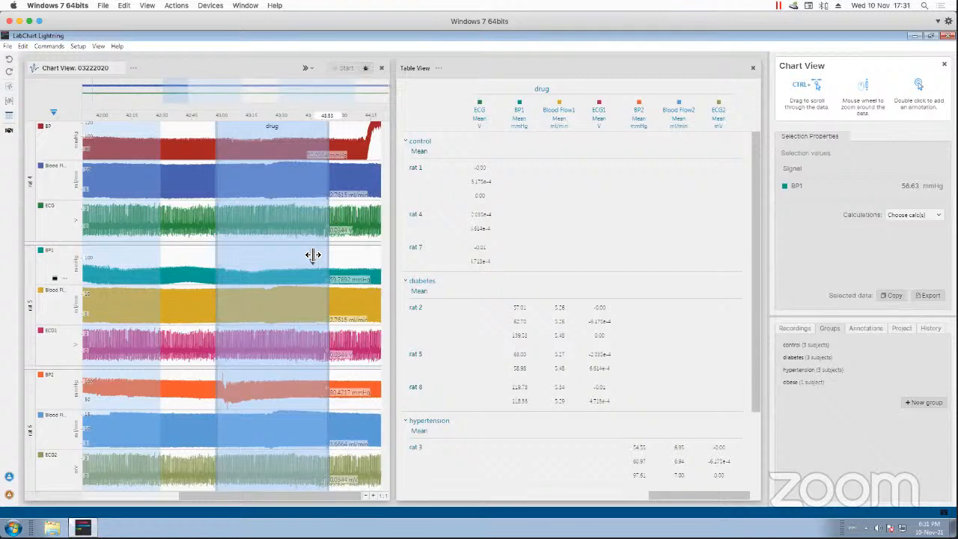
left_click_drag(313, 255, 301, 253)
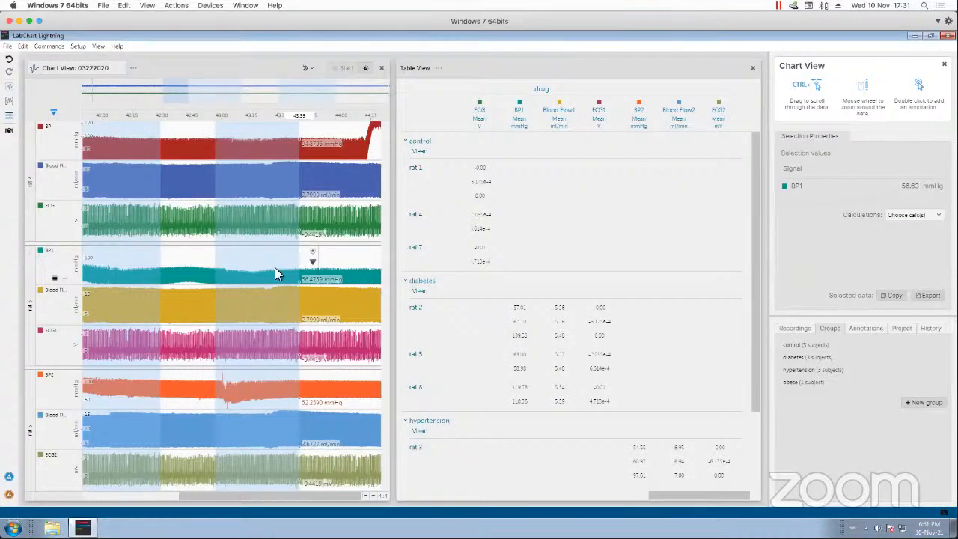
left_click(275, 268)
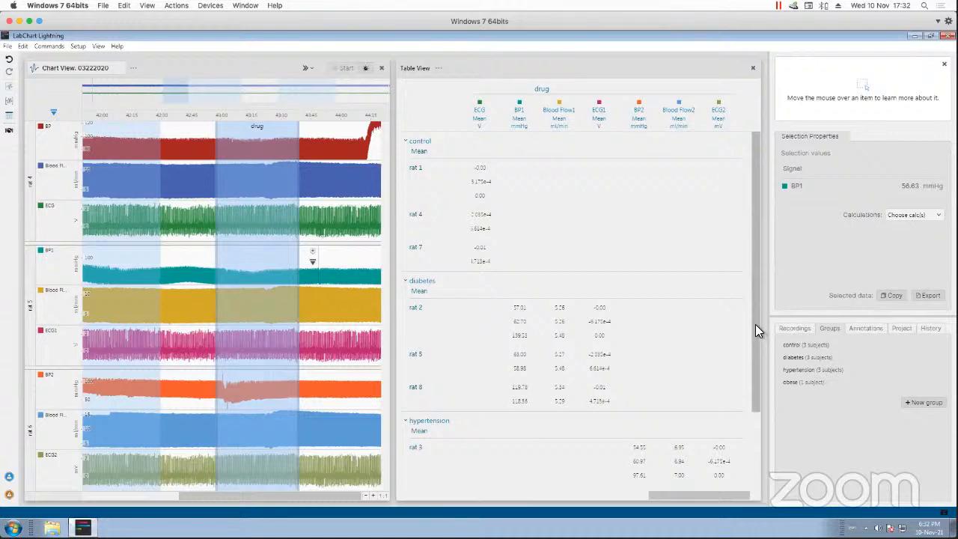
Review the drug results down to the hypertension group, and close the table and chart views.
scroll(756, 327, "down", 3)
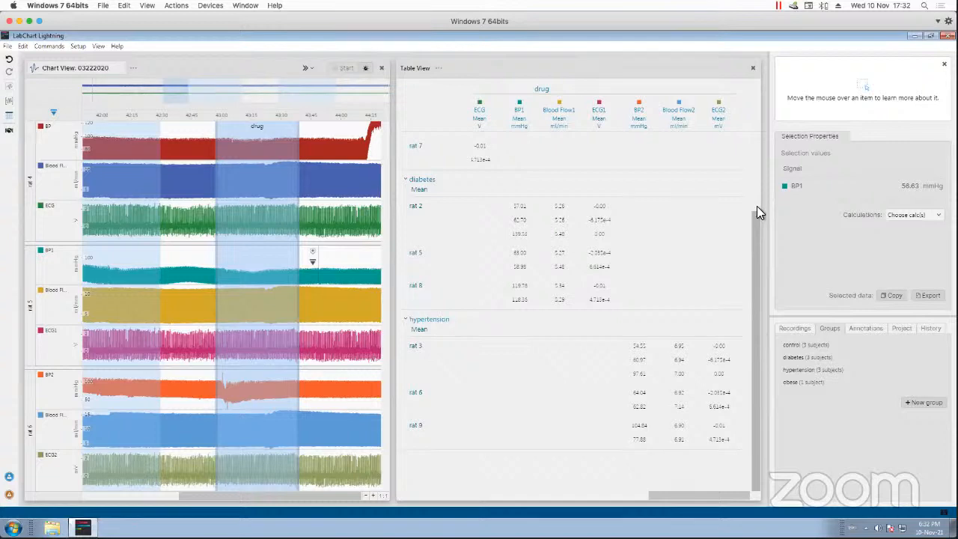
scroll(757, 206, "up", 1)
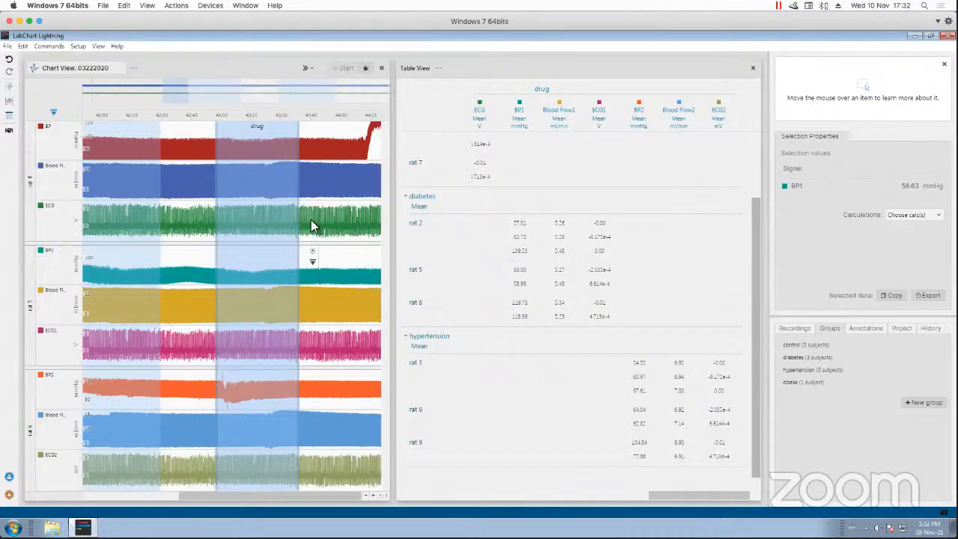
left_click(754, 69)
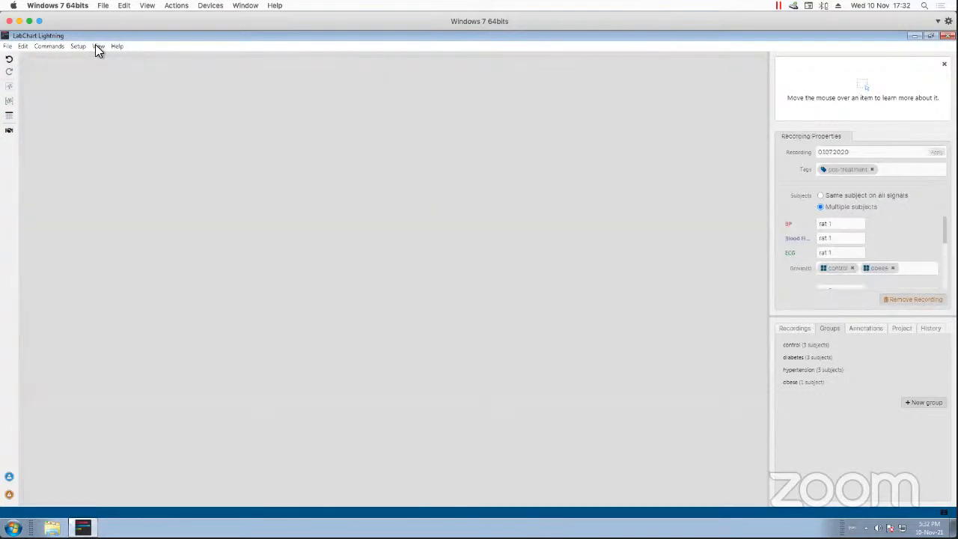
Reopen the Table View and inspect the source region of rat 2's second BP1 mean in the drug columns.
left_click(97, 46)
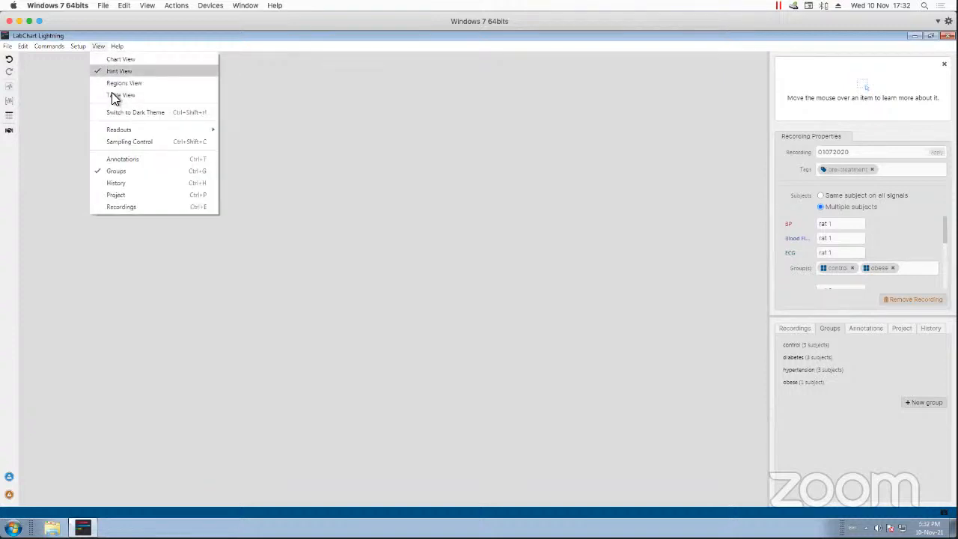
left_click(114, 97)
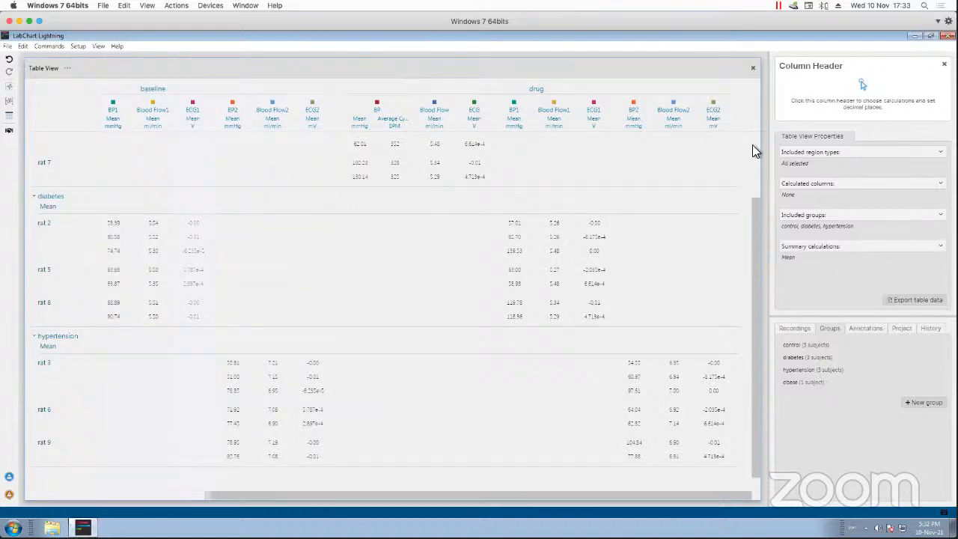
scroll(753, 143, "up", 1)
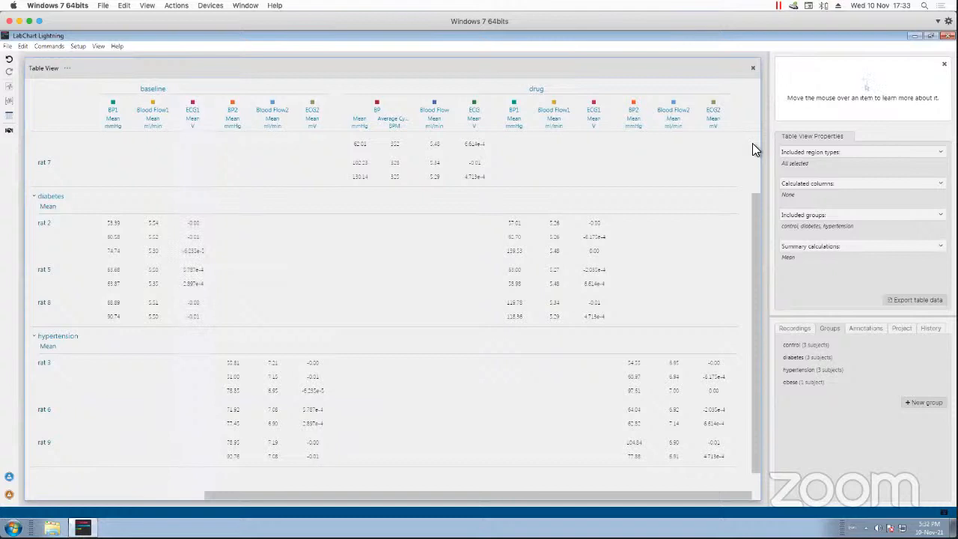
scroll(752, 142, "up", 3)
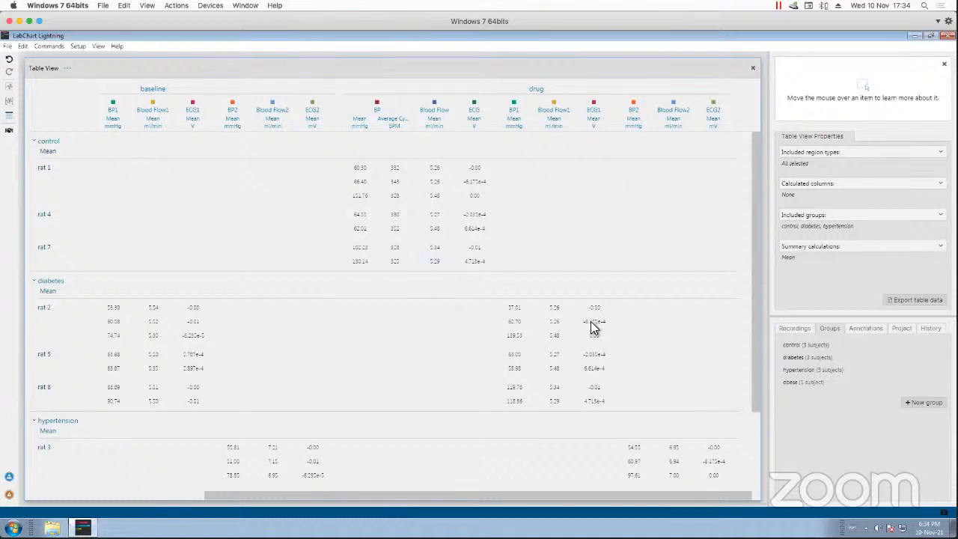
left_click(515, 324)
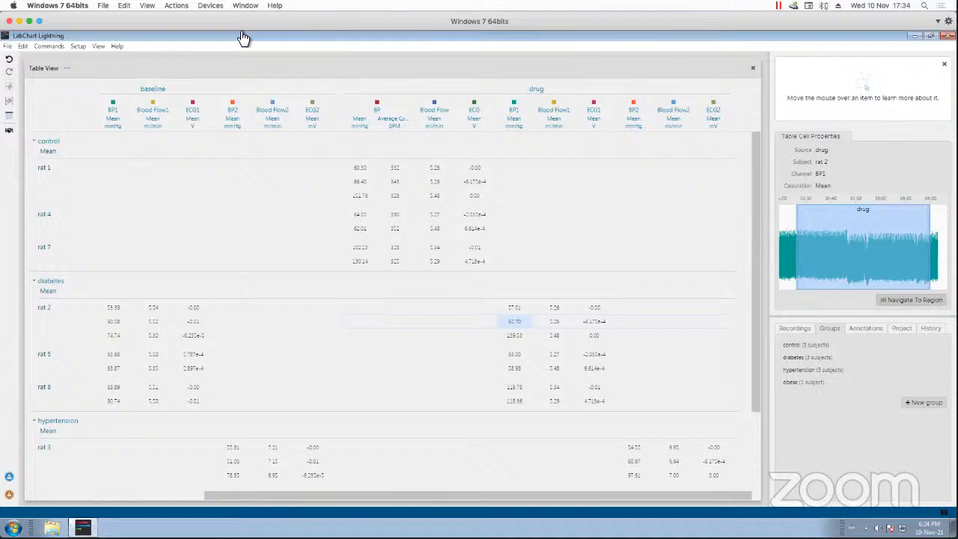
Reopen the chart of recording 03222020 and close the Table View beside it.
left_click(97, 46)
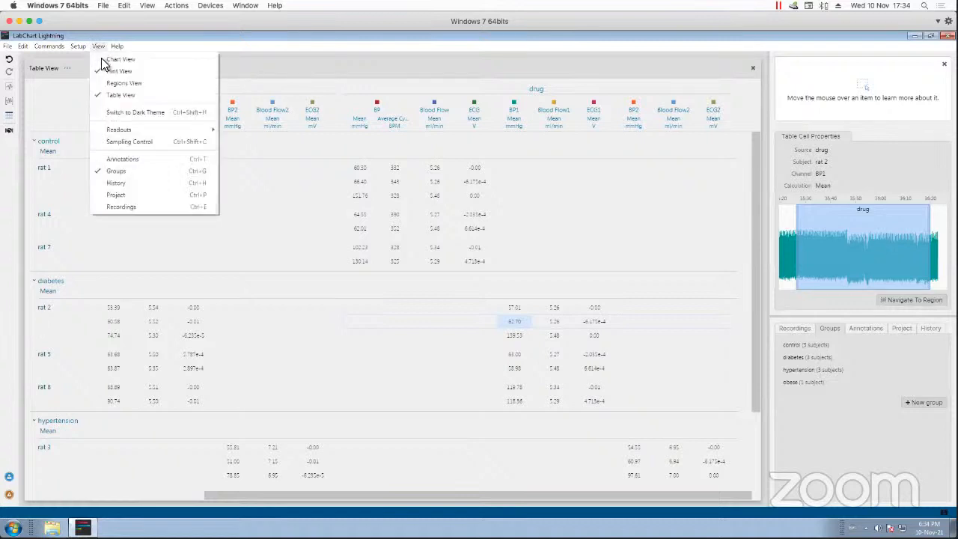
left_click(103, 60)
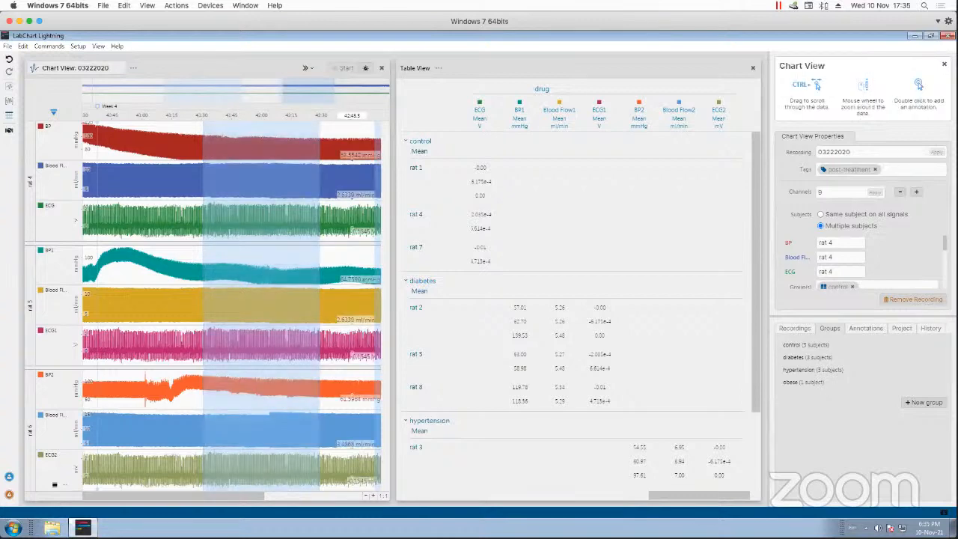
left_click(365, 496)
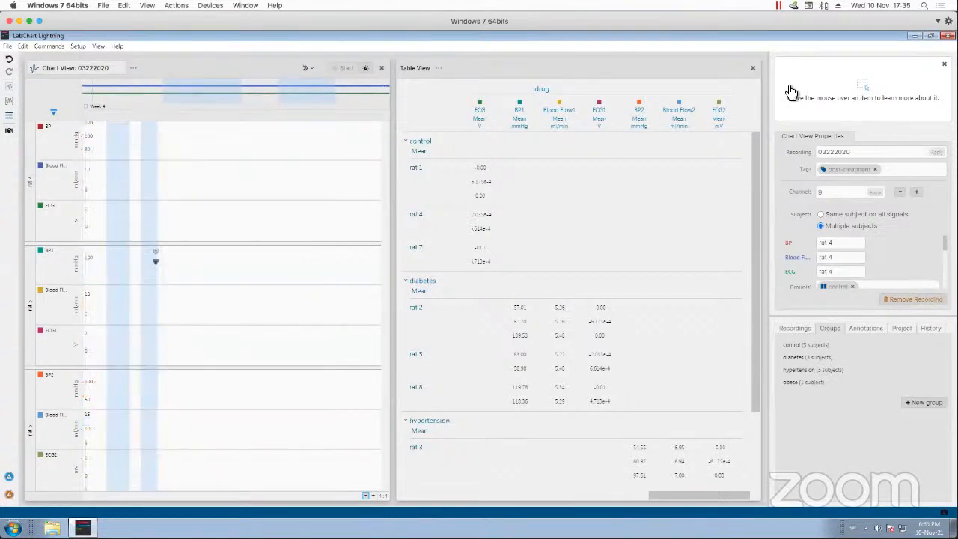
left_click(753, 69)
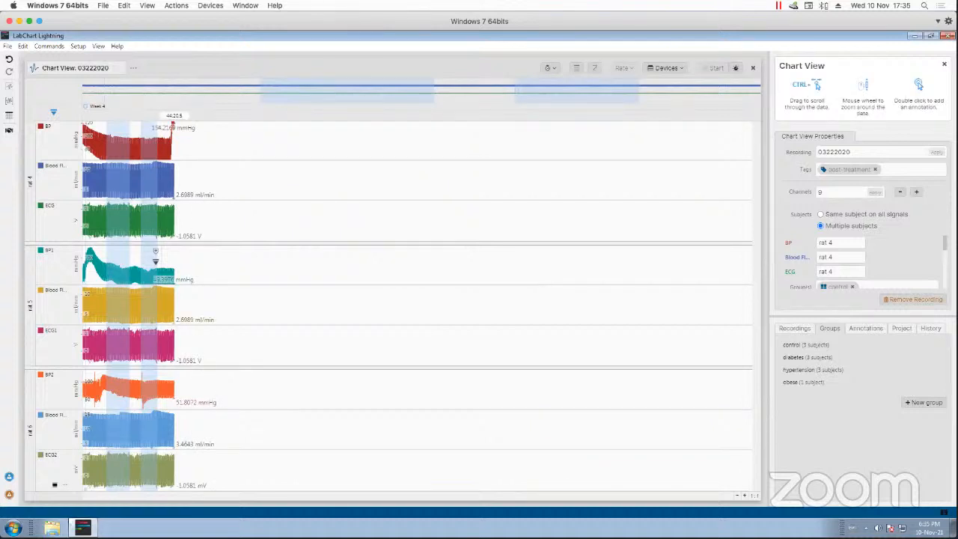
Select the data of all channels in recording 03222020 from about 40:41 to 41:25.
left_click(744, 496)
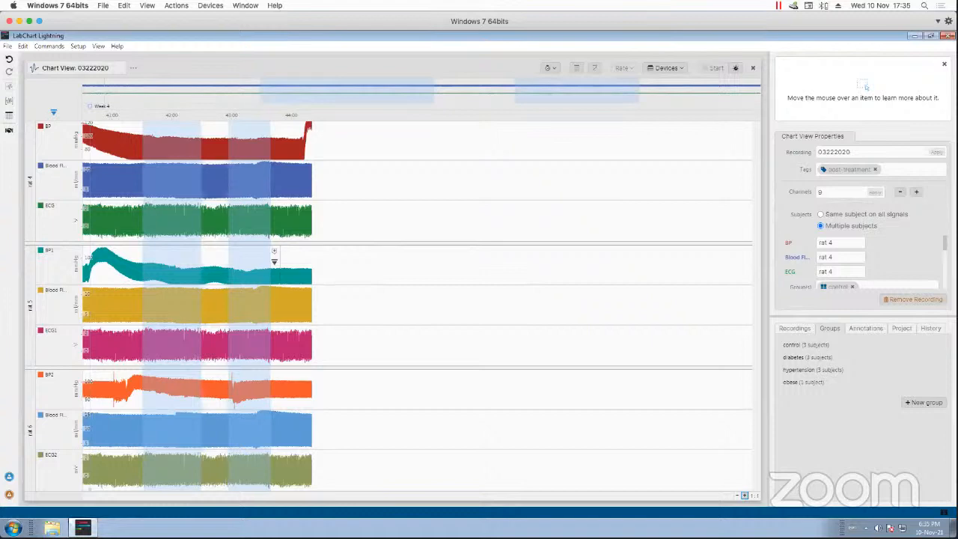
left_click(744, 496)
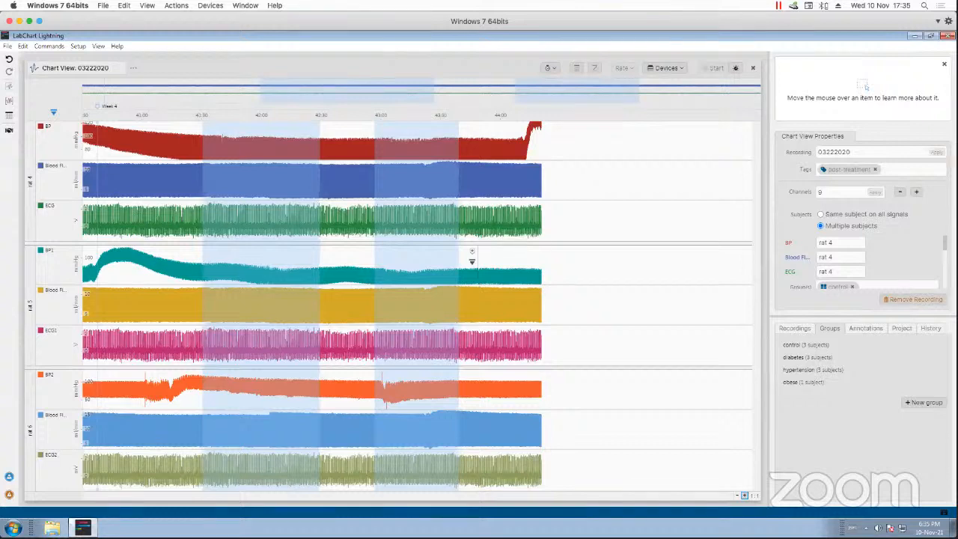
left_click(744, 496)
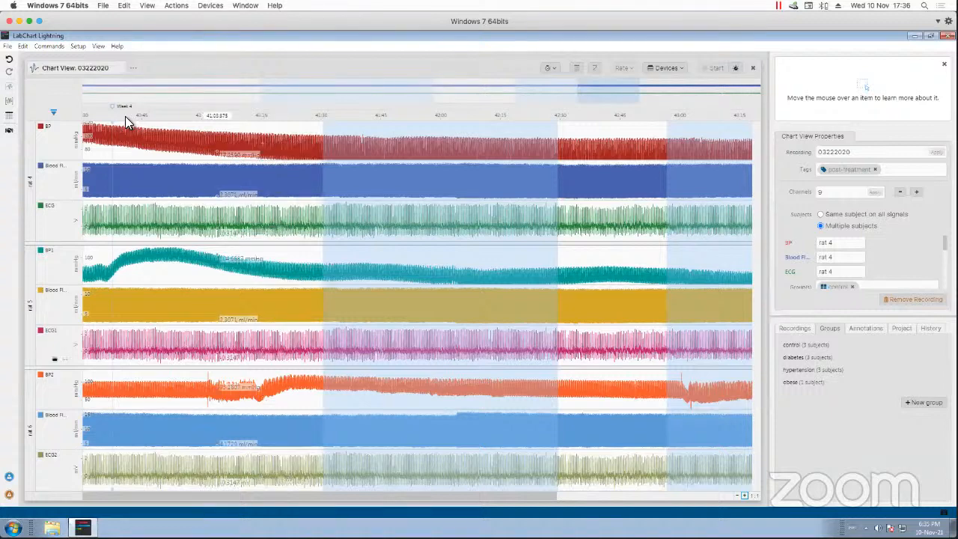
left_click(301, 128)
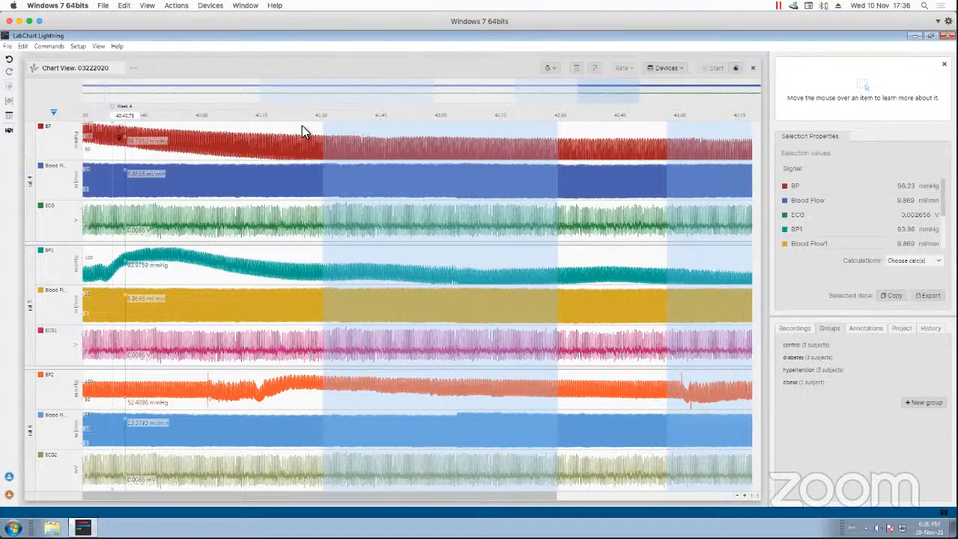
left_click_drag(125, 115, 302, 125)
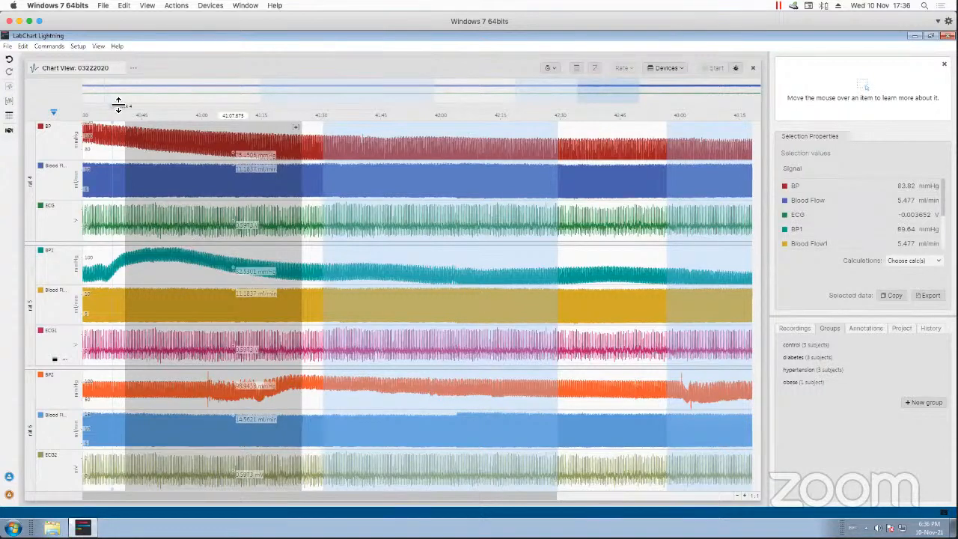
Close the current project and open the recent project Humanos.
left_click(8, 47)
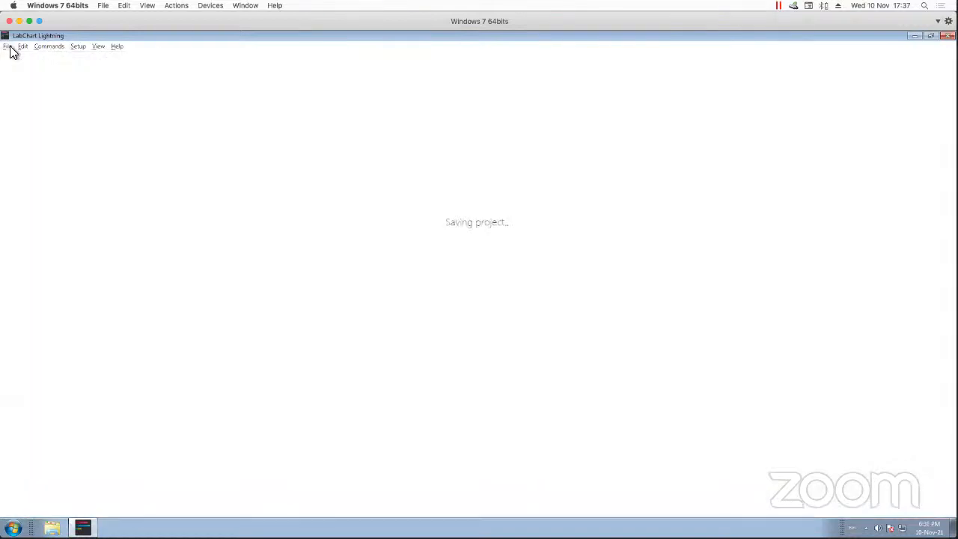
left_click(11, 47)
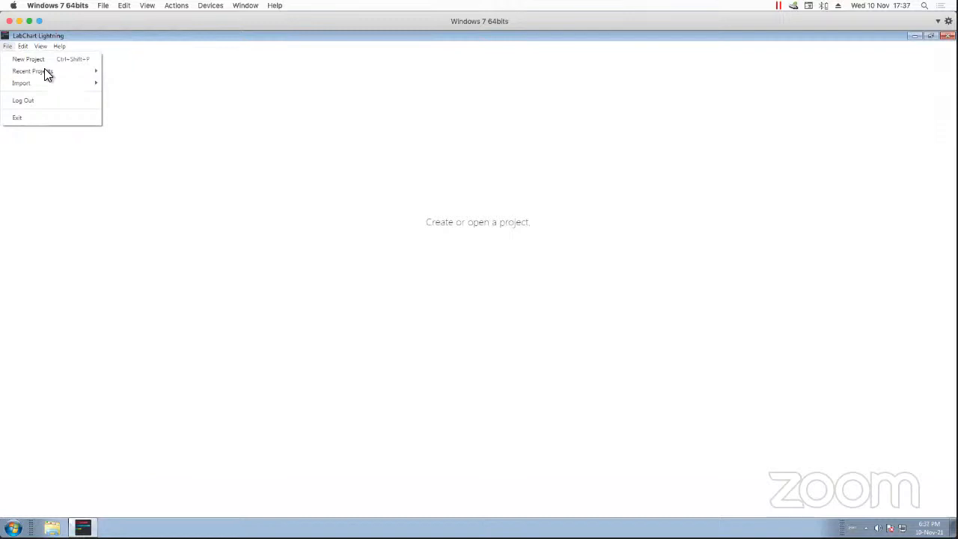
left_click(44, 68)
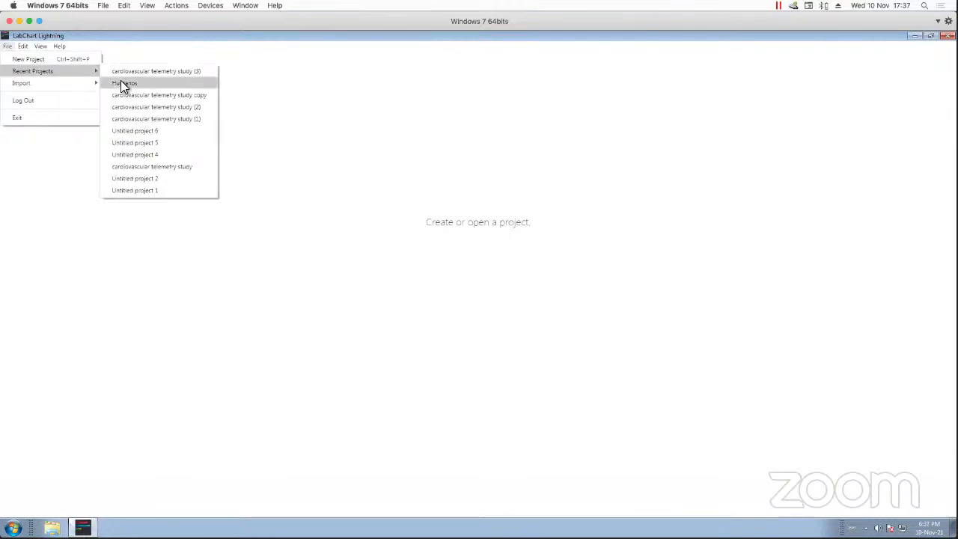
left_click(123, 83)
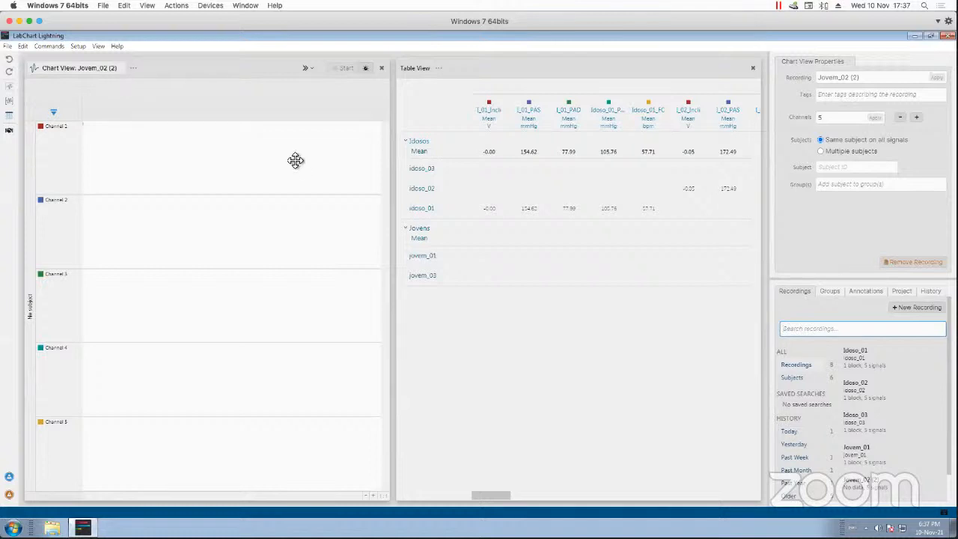
Close the Table View and load recording Idoso_01 into the chart.
left_click(752, 69)
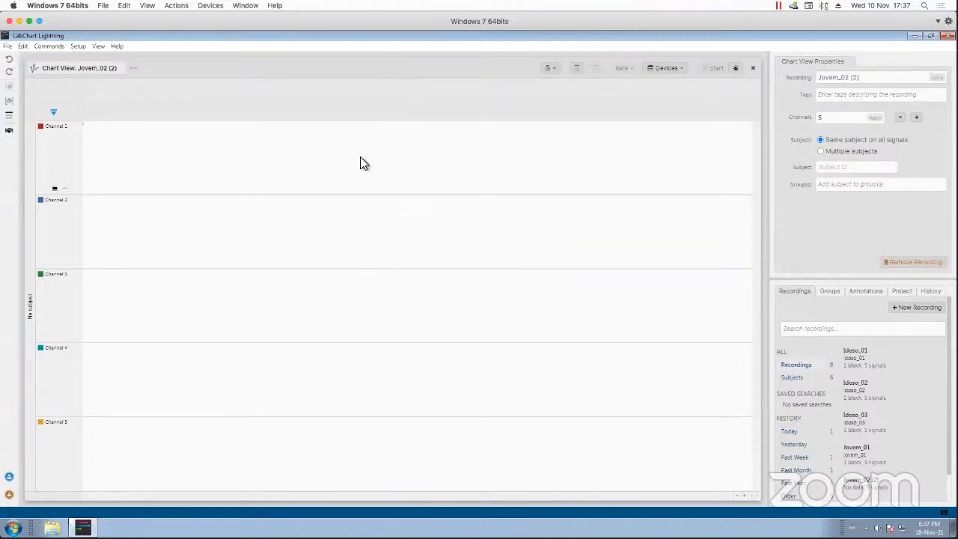
left_click(105, 73)
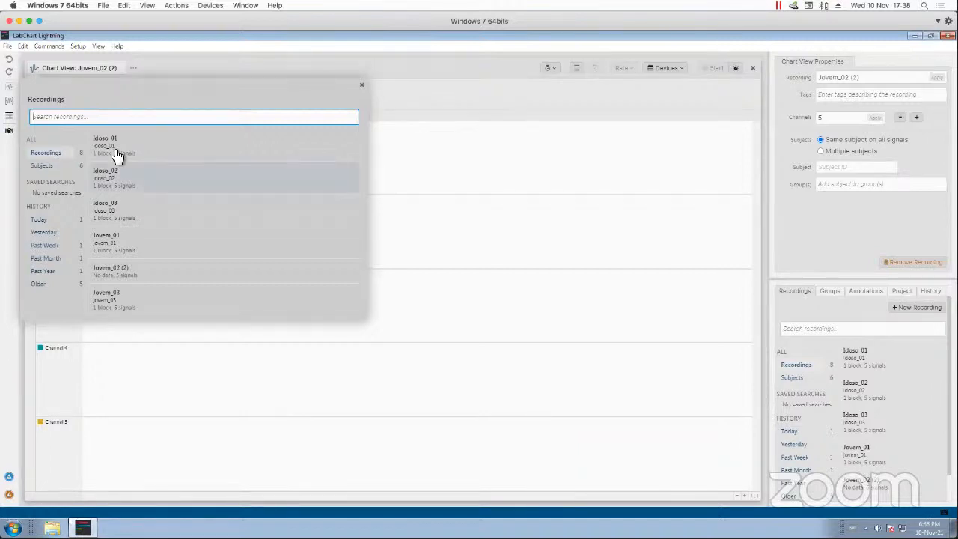
key("Down")
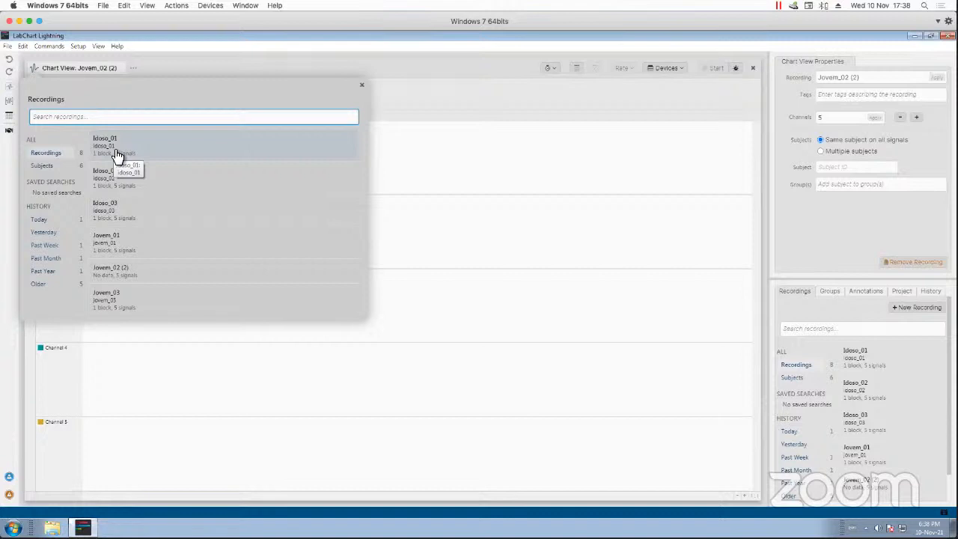
left_click(116, 155)
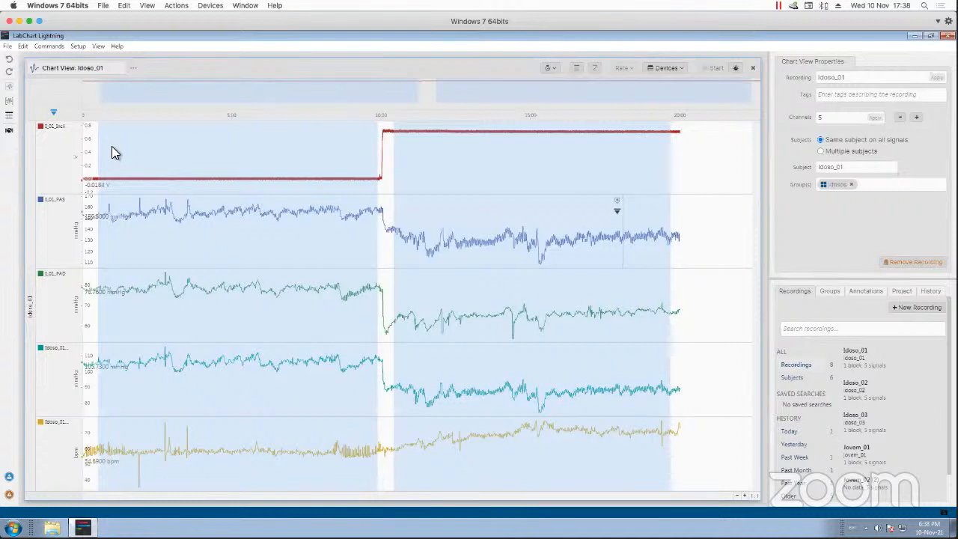
Shorten the Basal region in recording Idoso_01 so it ends at about 7:45.
left_click(111, 146)
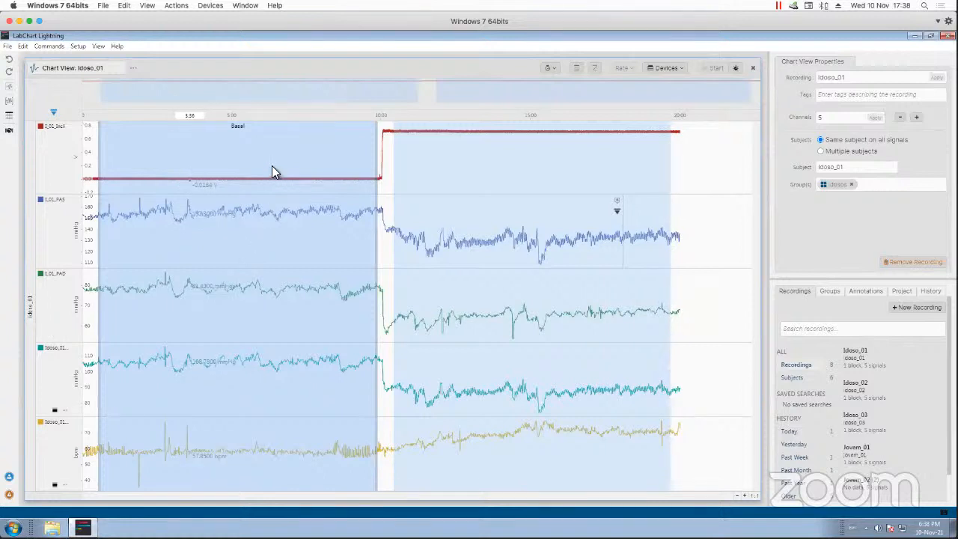
left_click(444, 166)
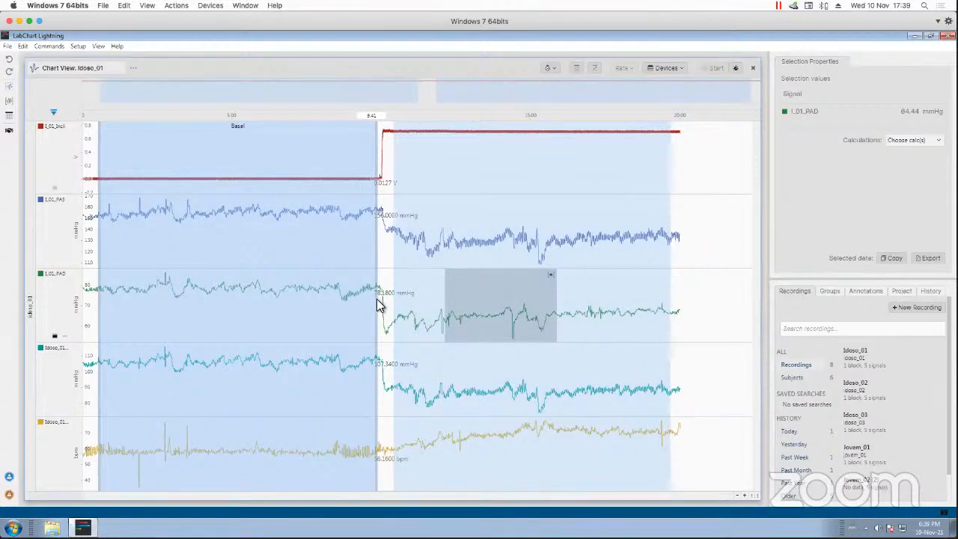
left_click(379, 299)
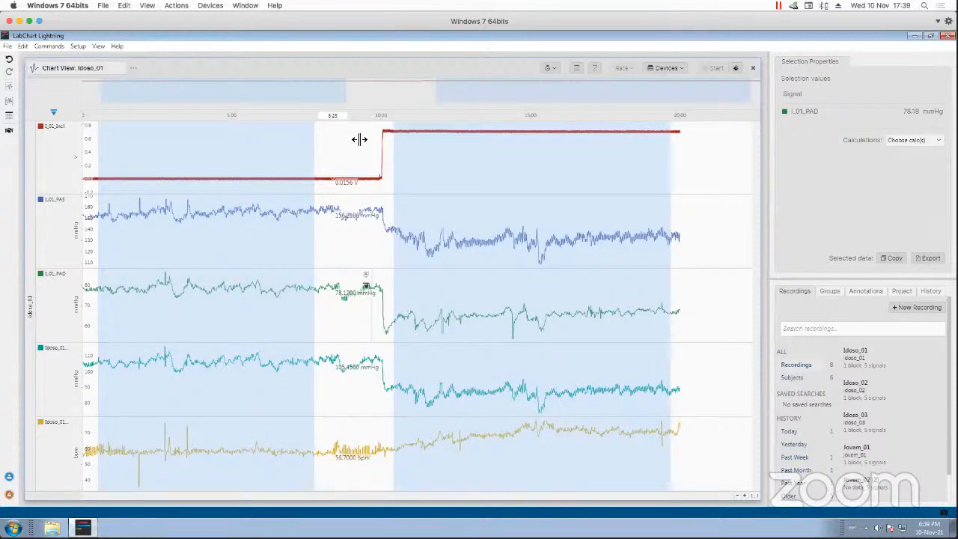
Select all channels from about 8:07 to 9:30 and check the region types available for that selection.
left_click(330, 116)
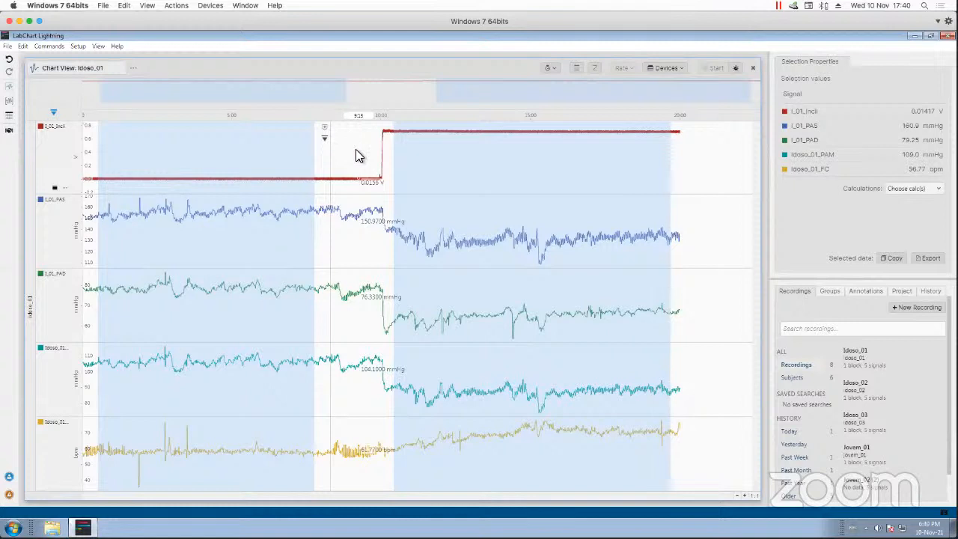
right_click(351, 146)
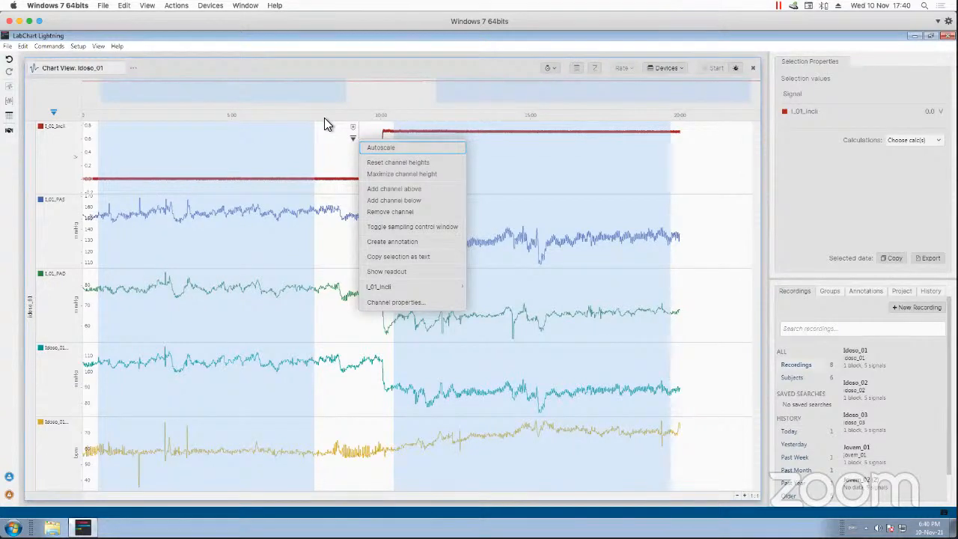
left_click(326, 118)
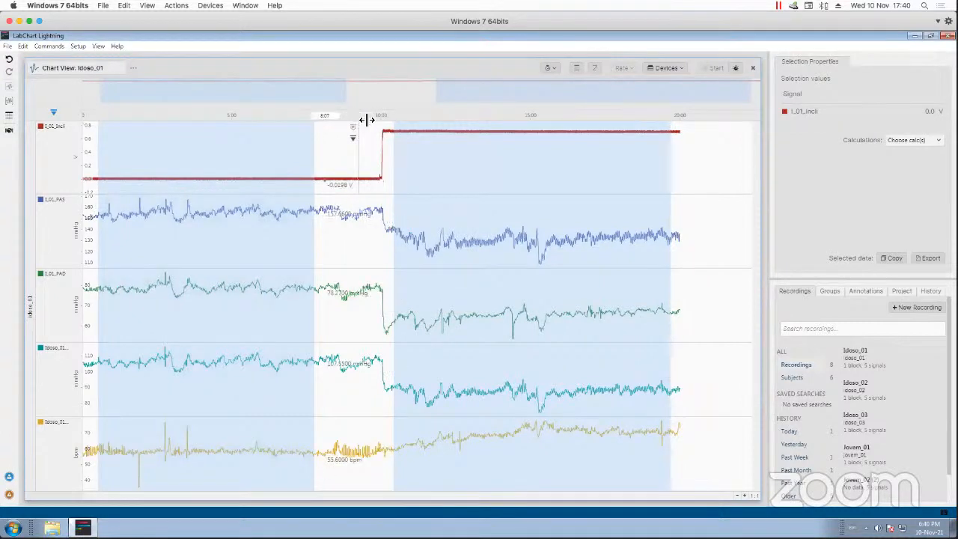
left_click_drag(325, 118, 367, 120)
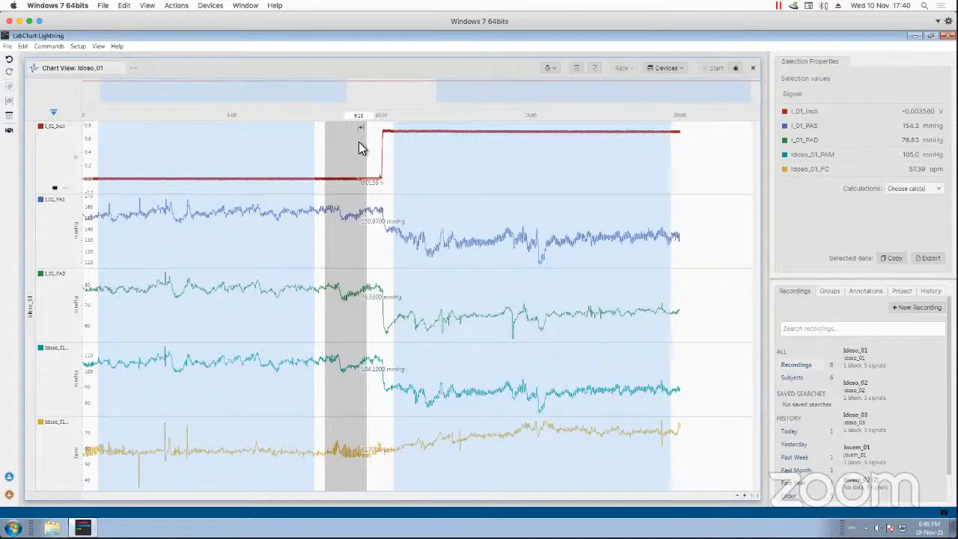
right_click(359, 147)
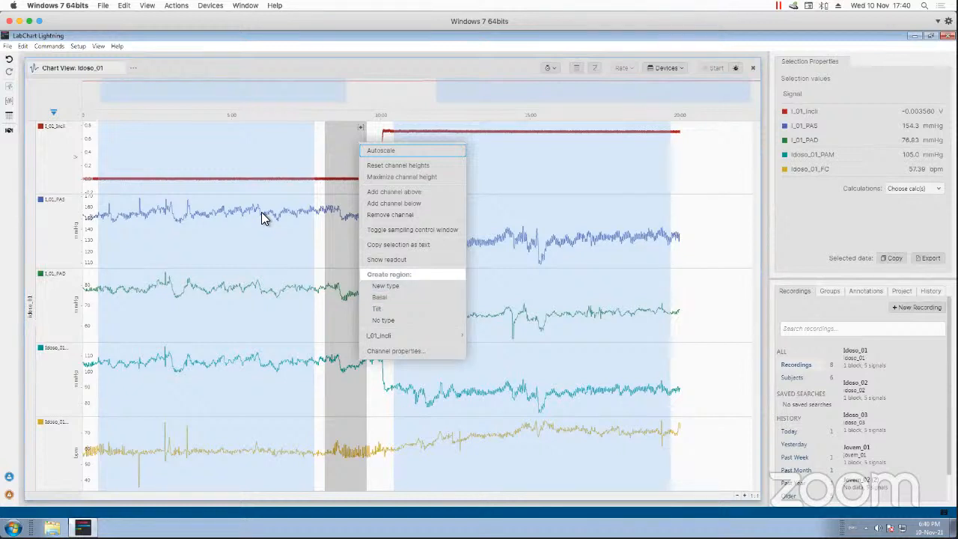
key("Escape")
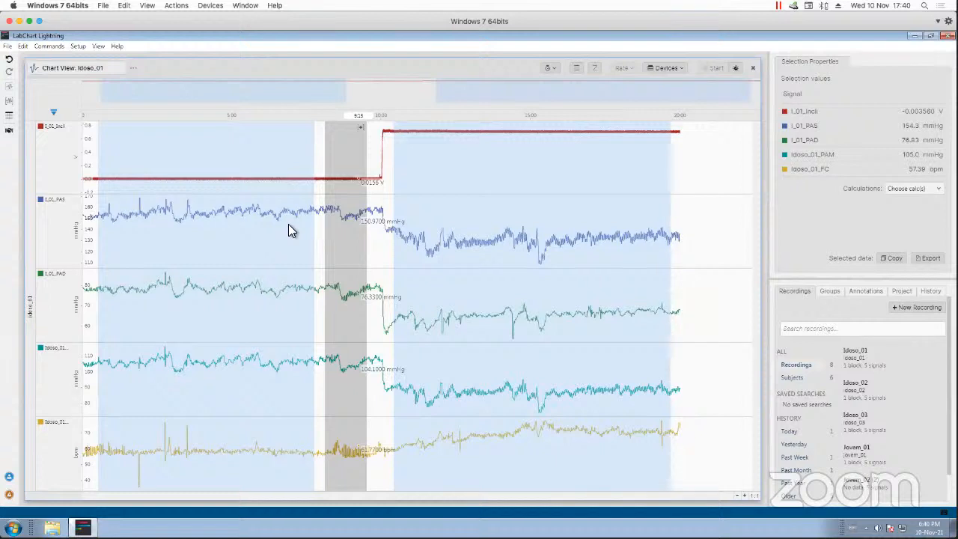
Select only the I_01_PAS signal from about 6:21 to 9:15, and clear that selection.
left_click_drag(359, 224, 272, 225)
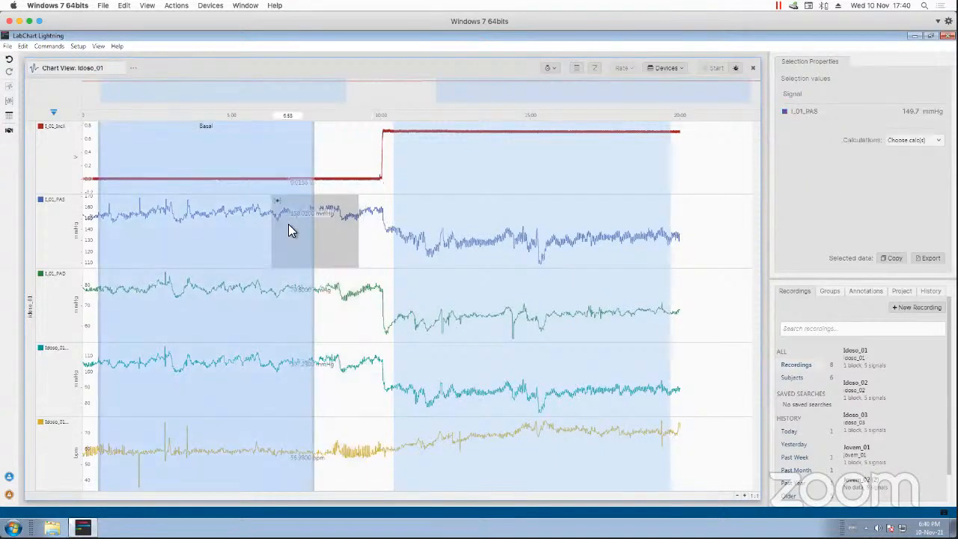
left_click(289, 225)
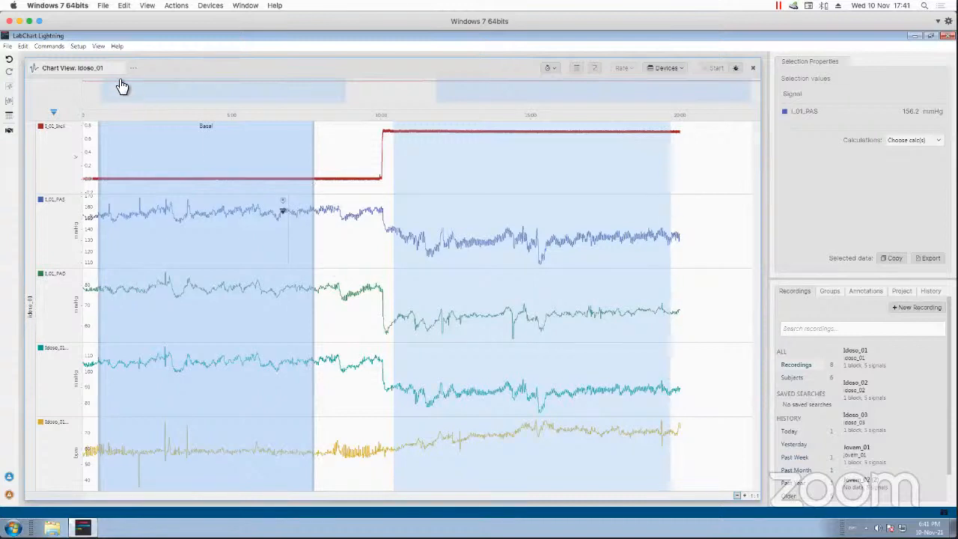
Load recording Idoso_02 into the chart and open the Table View beside it.
scroll(121, 82, "down", 1)
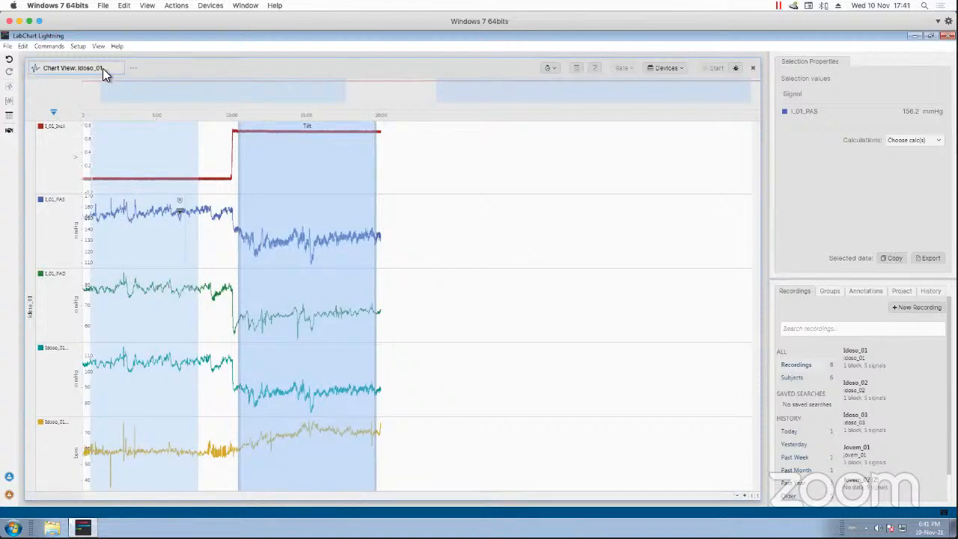
left_click(103, 68)
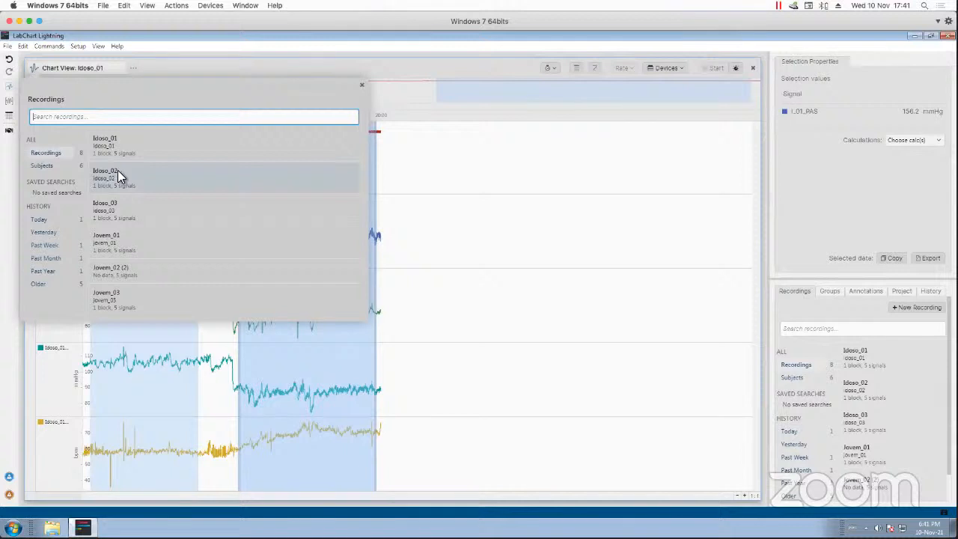
left_click(147, 189)
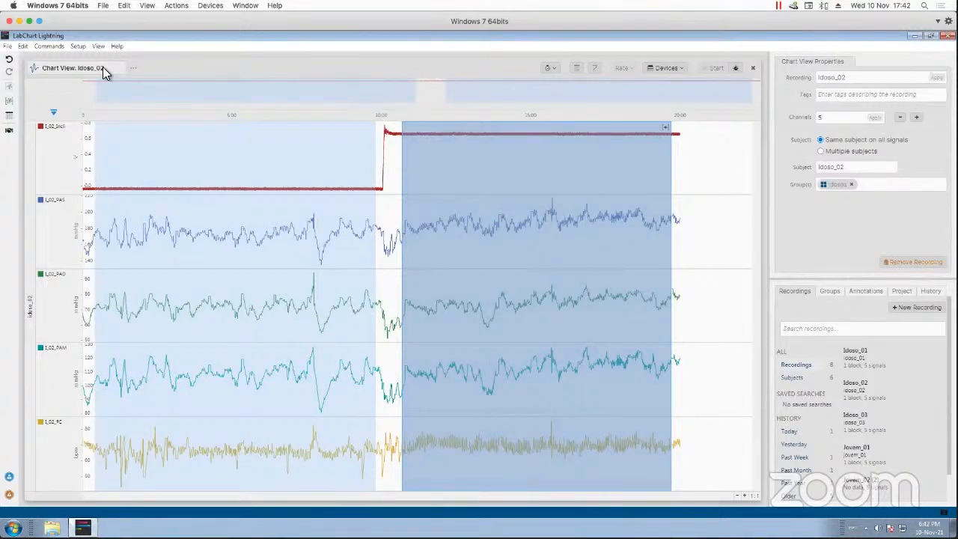
left_click(100, 47)
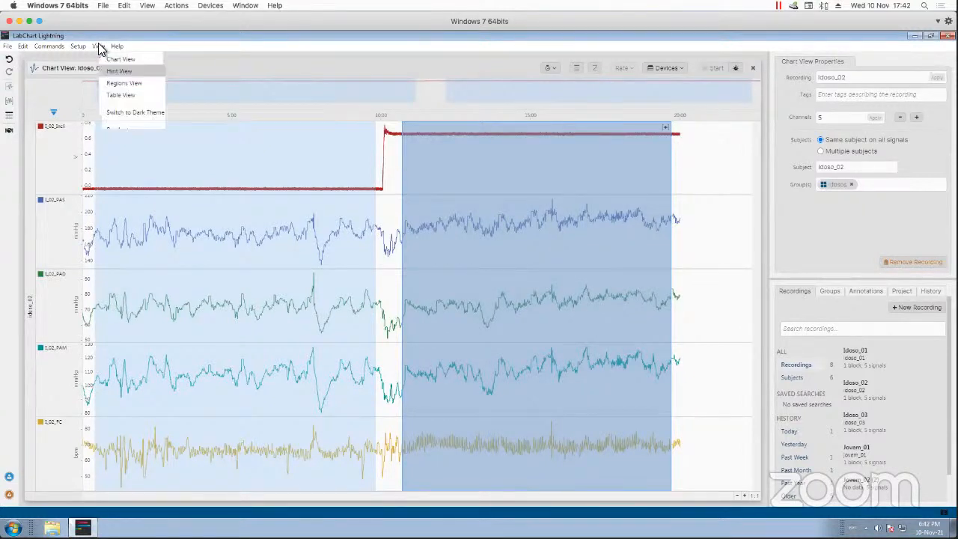
left_click(116, 94)
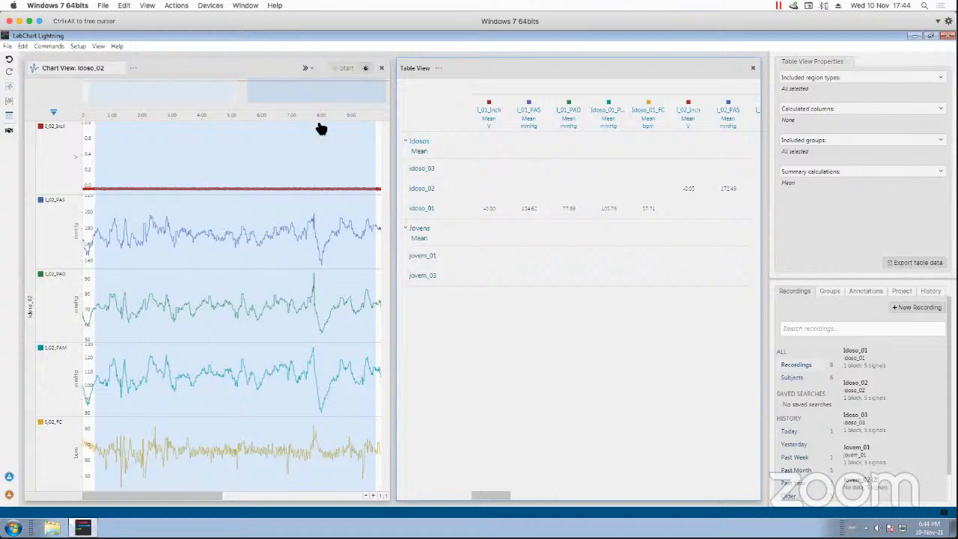
Switch to the Mac desktop, open Humanos.csv in Excel and enlarge its window to fill the screen.
key("super+Tab")
key("super+Tab")
key("super+Tab")
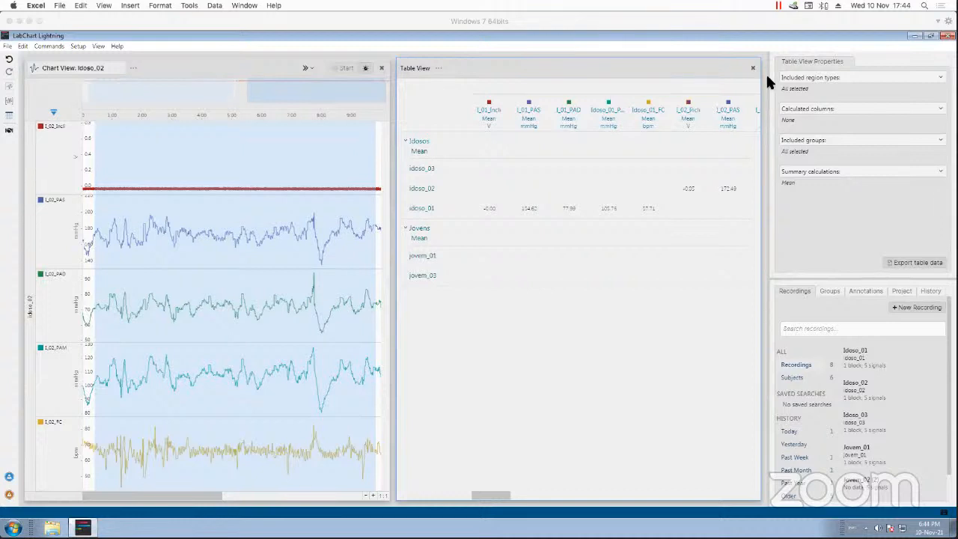
left_click(19, 21)
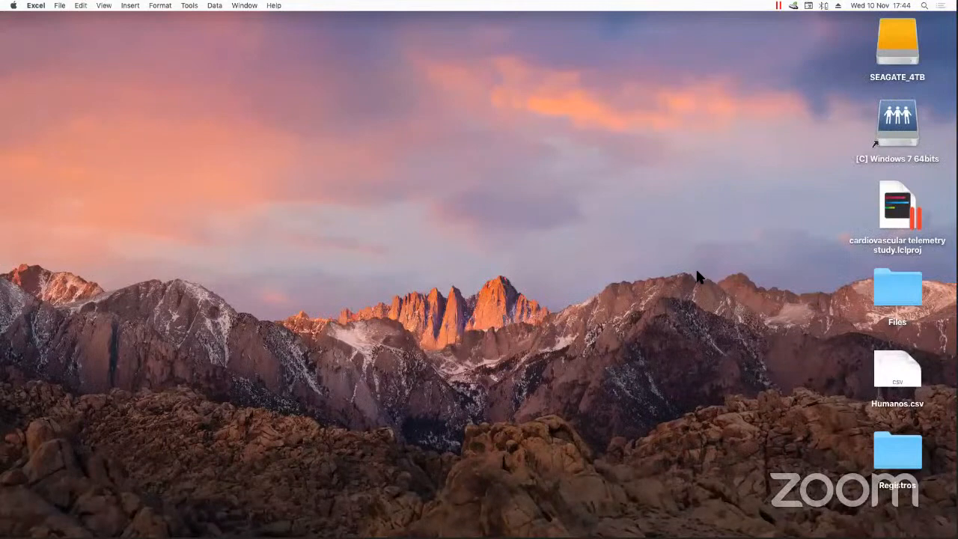
left_click(881, 364)
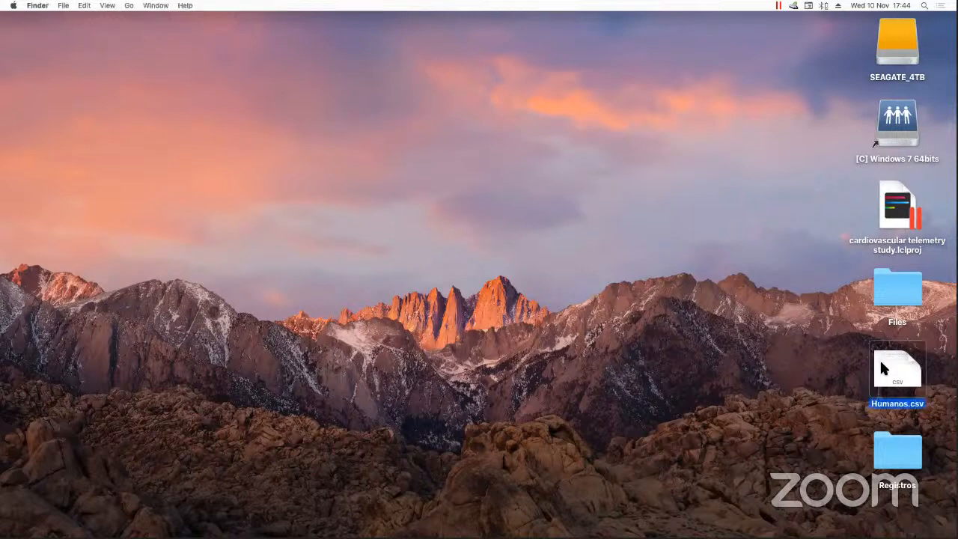
double_click(880, 367)
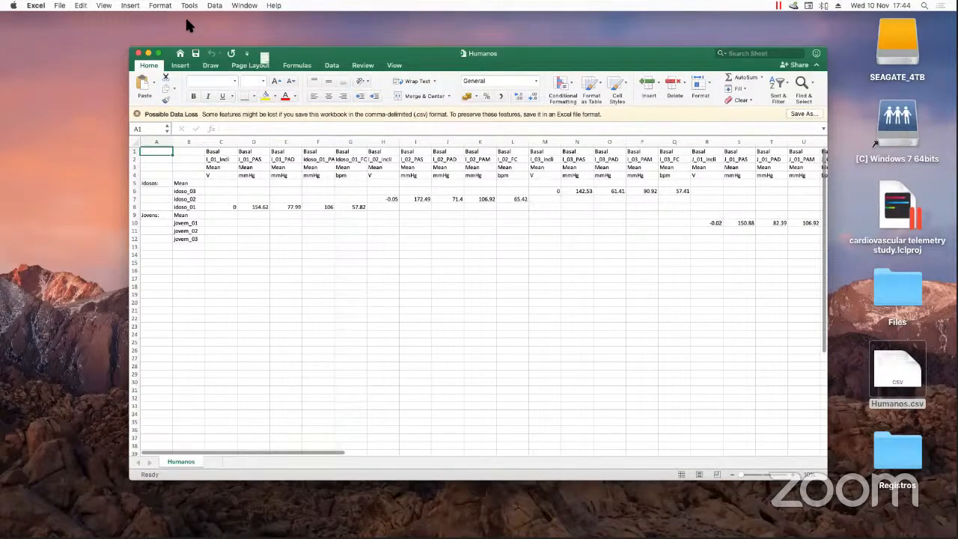
left_click_drag(263, 54, 137, 6)
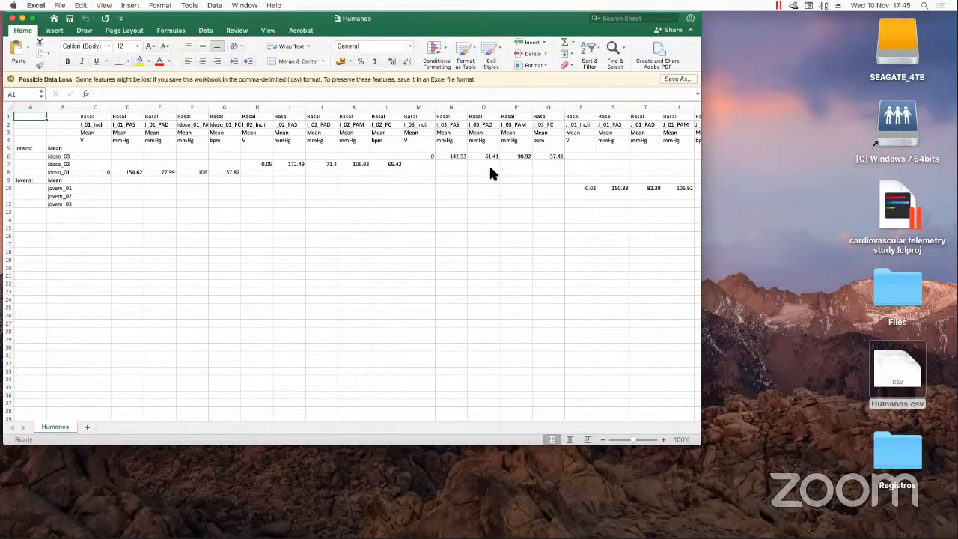
double_click(213, 18)
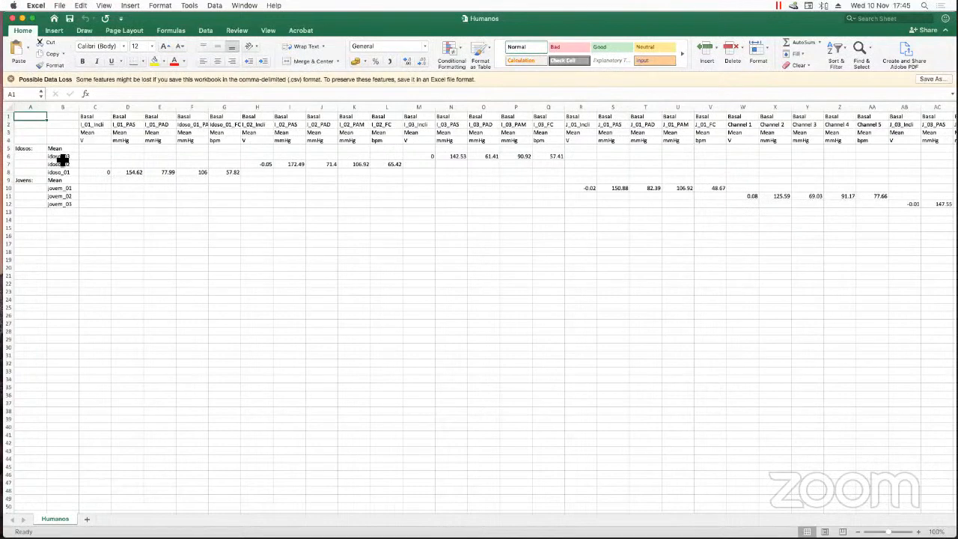
Delete row 2, which holds the signal names, from the Humanos sheet.
left_click(11, 125)
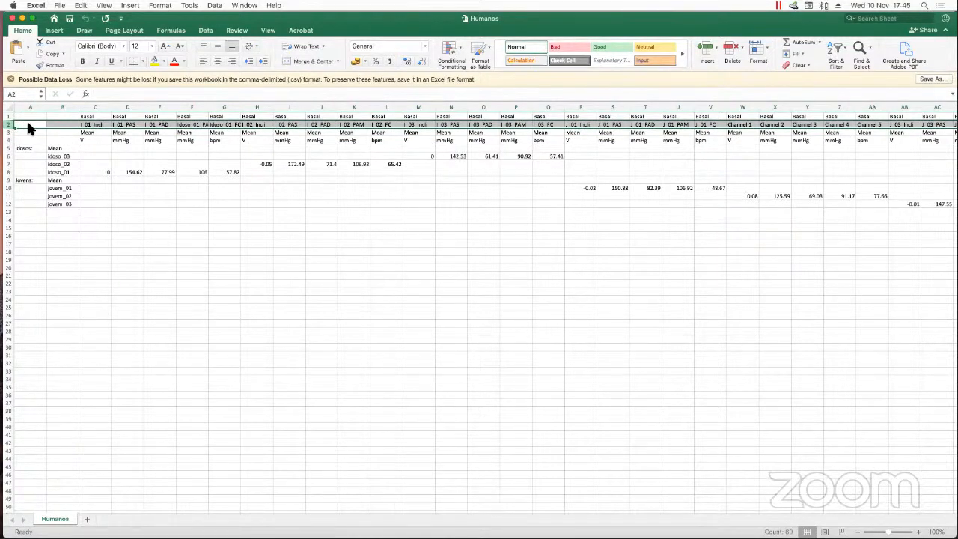
right_click(26, 124)
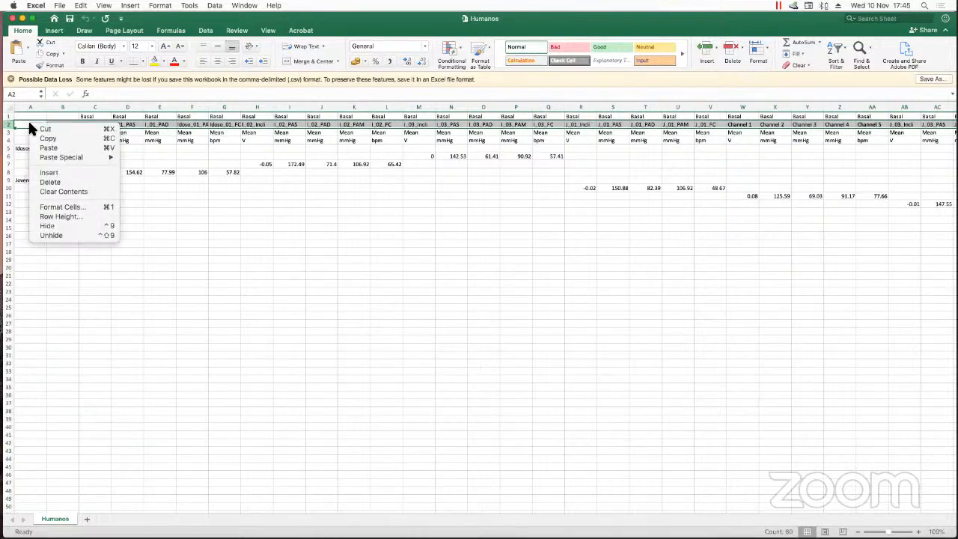
left_click(47, 182)
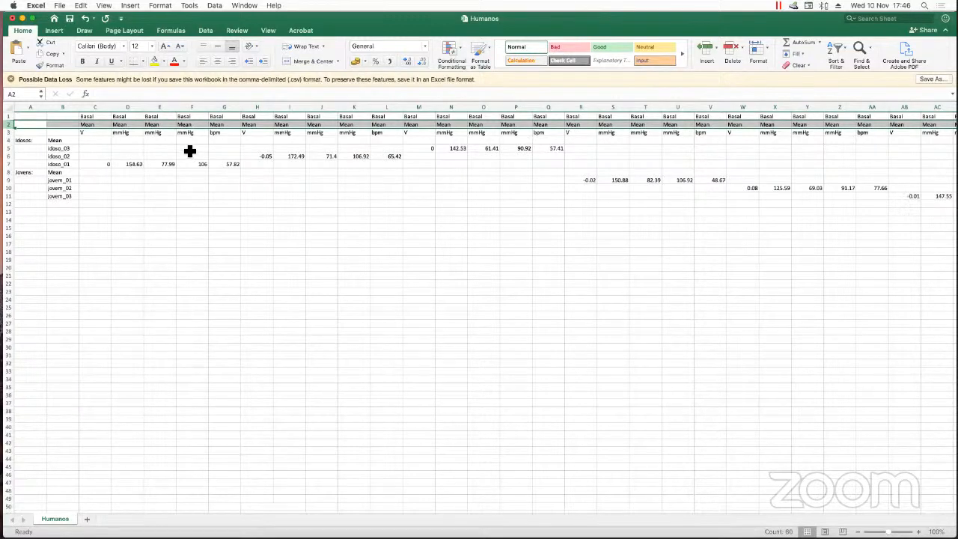
Relabel the headings in cells H1 to L1 as Tilt.
left_click(257, 118)
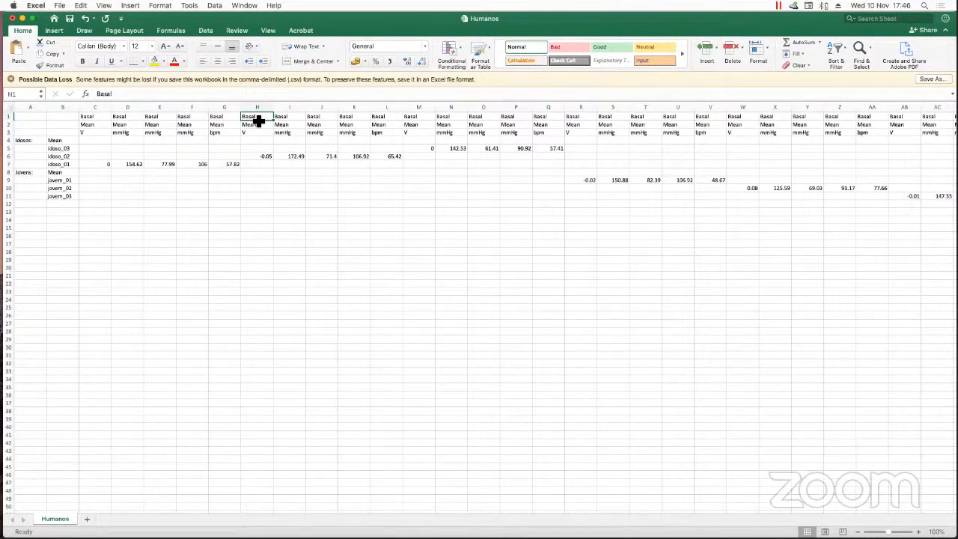
type("Tili")
key("BackSpace")
type("t")
left_click(298, 116)
left_click(259, 118)
left_click_drag(278, 122, 395, 118)
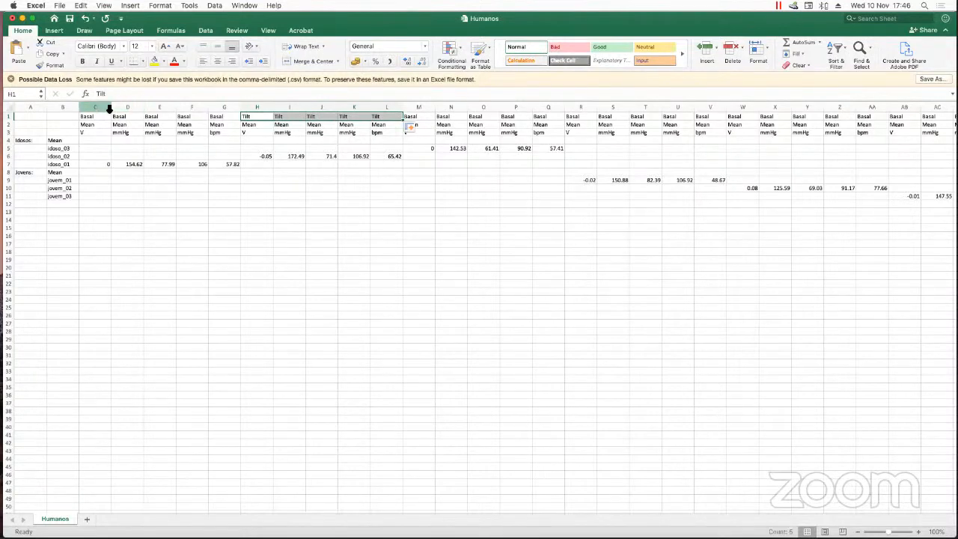
Delete the blank cells from column C through the last data column, selecting Blanks with Go To Special and shifting cells left.
left_click(95, 107)
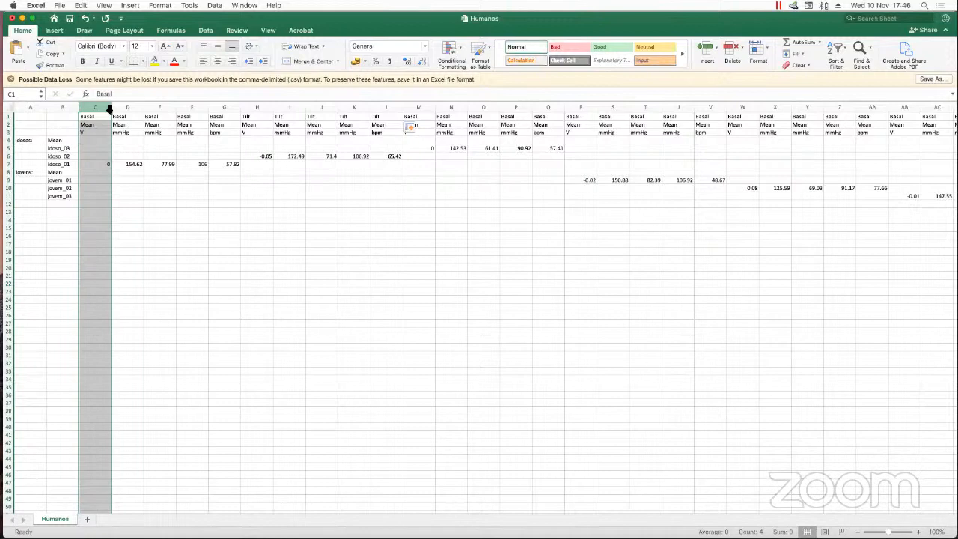
key("super+shift+Right")
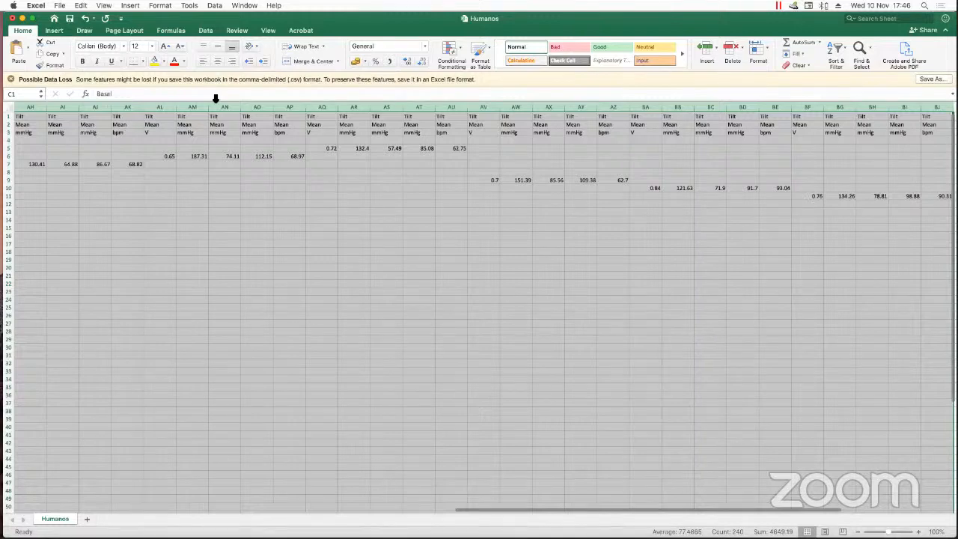
left_click(870, 51)
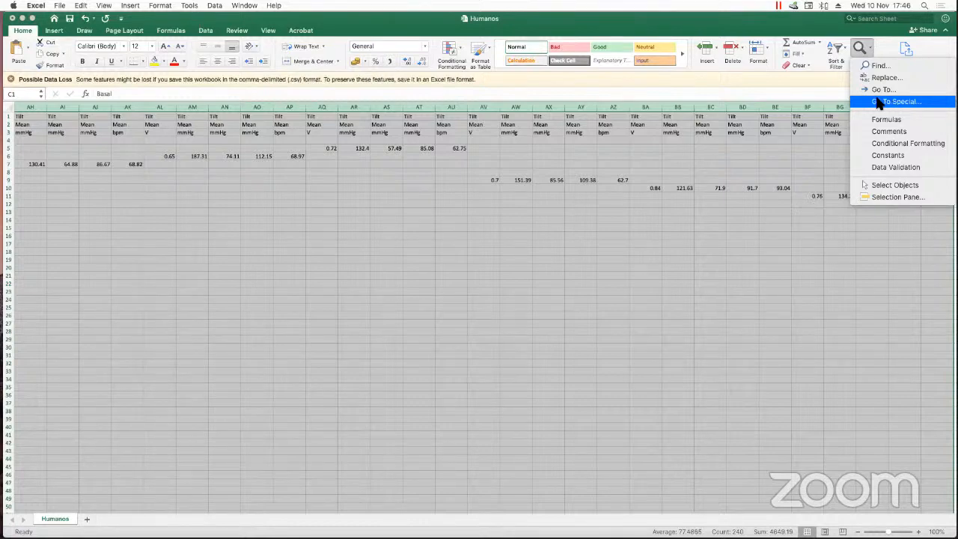
left_click(879, 103)
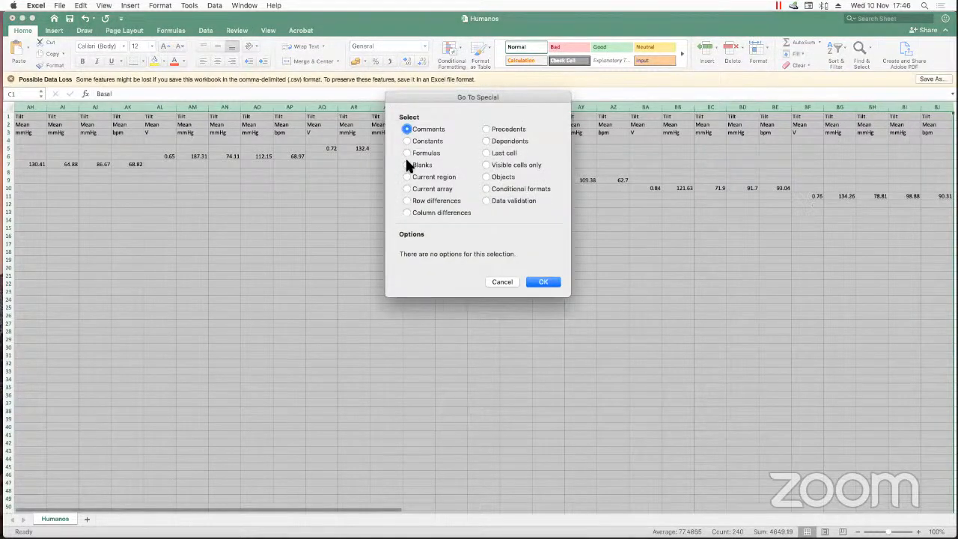
left_click(406, 164)
left_click(542, 282)
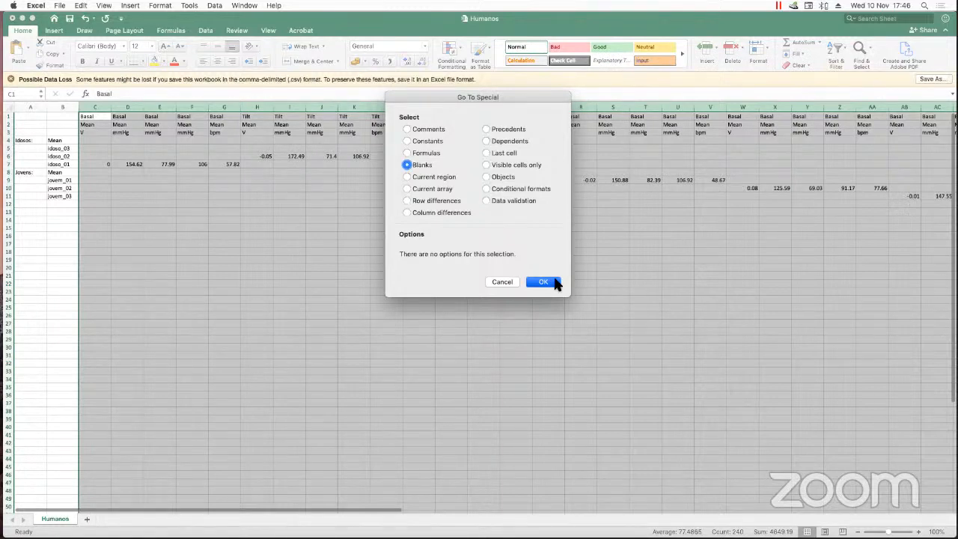
left_click(542, 281)
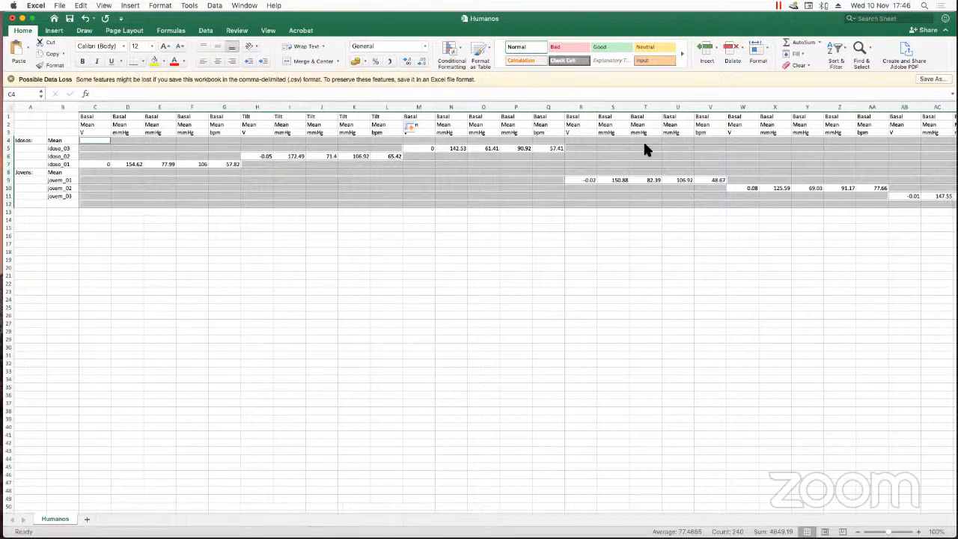
left_click(740, 45)
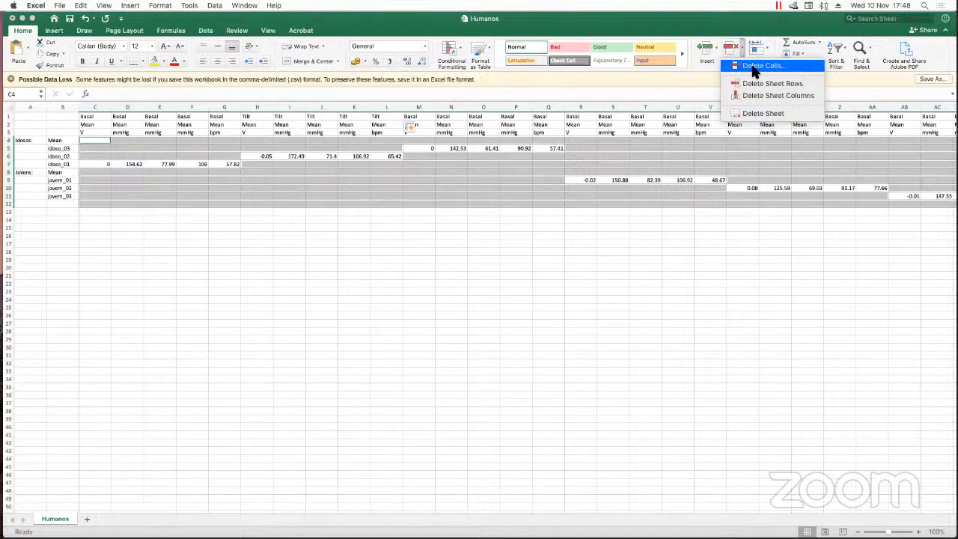
left_click(754, 66)
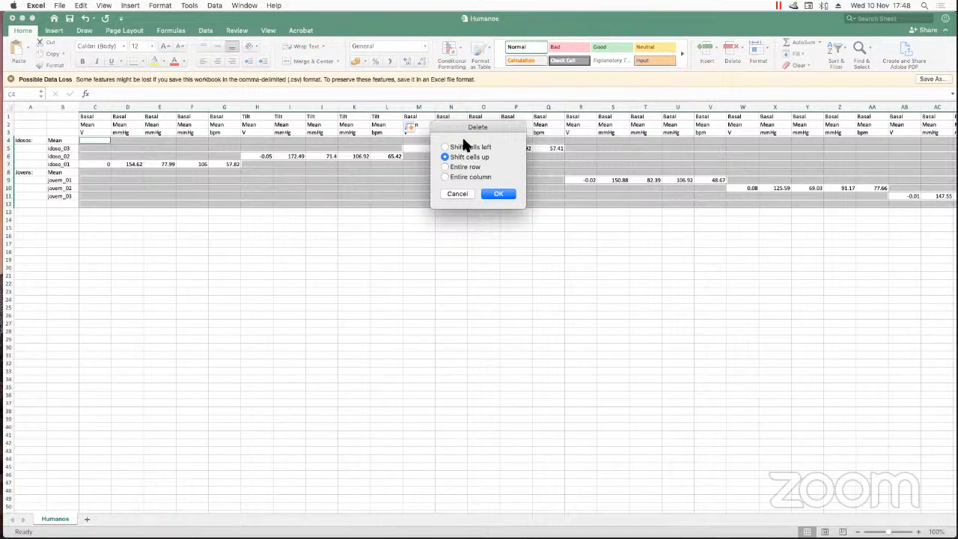
left_click(445, 147)
left_click(495, 194)
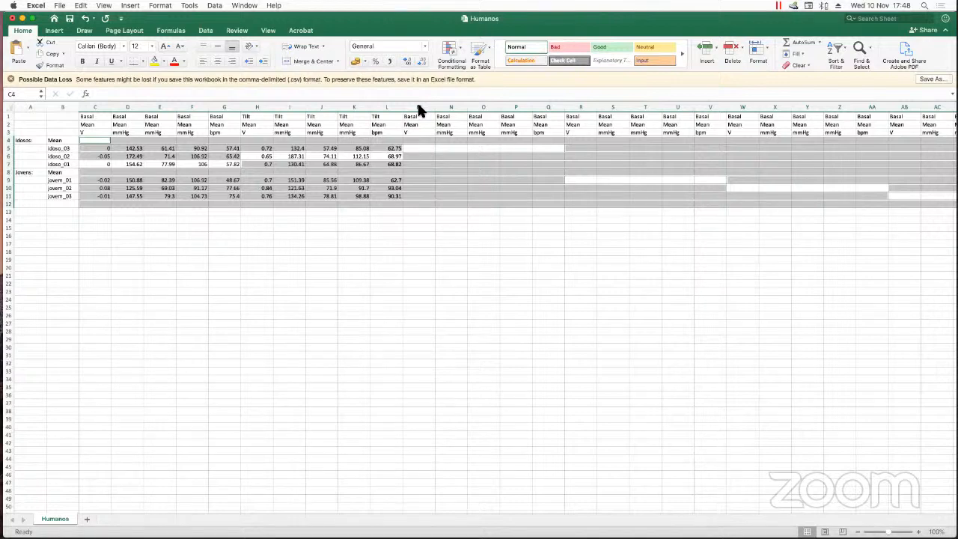
Clear the leftover headings in column M and all columns after it, and return to the condensed results table.
left_click(419, 110)
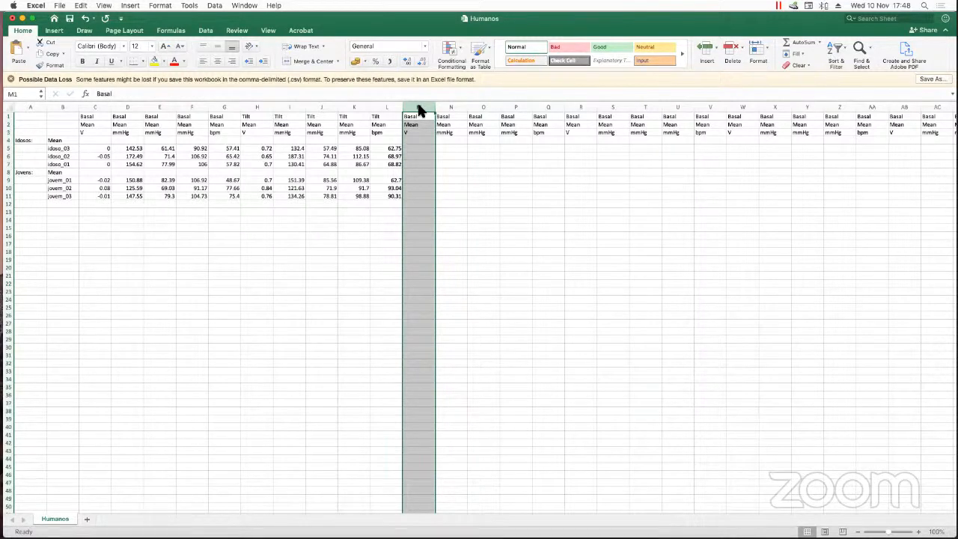
key("super+shift+Right")
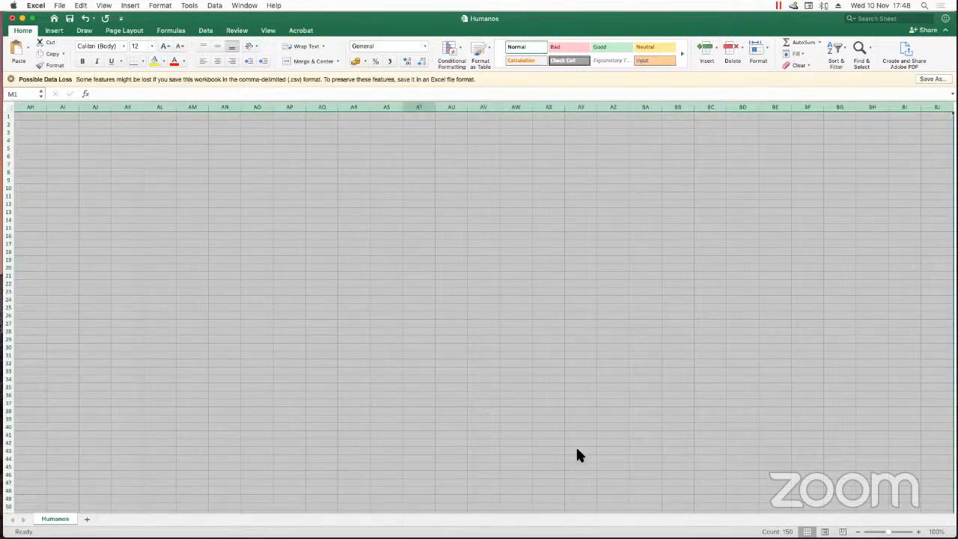
left_click(54, 118)
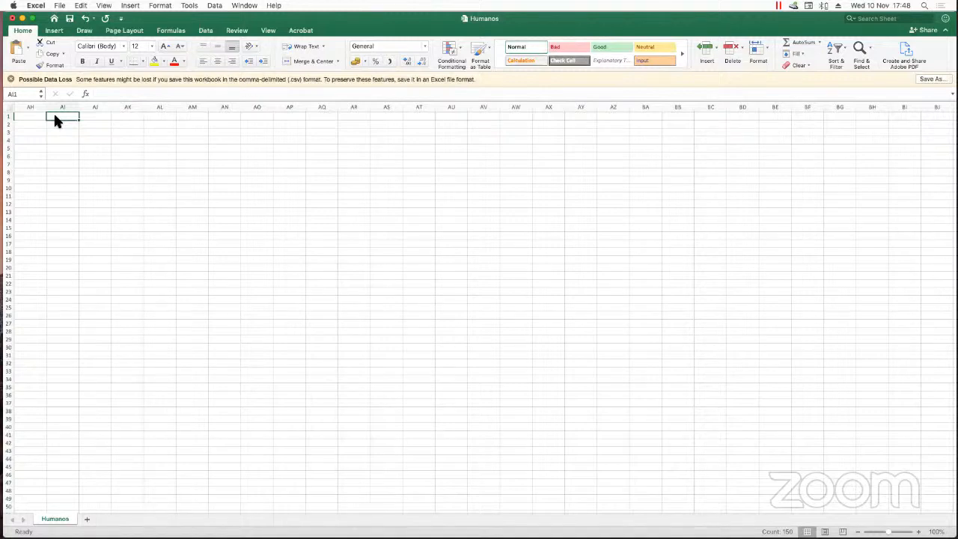
key("ctrl+Left")
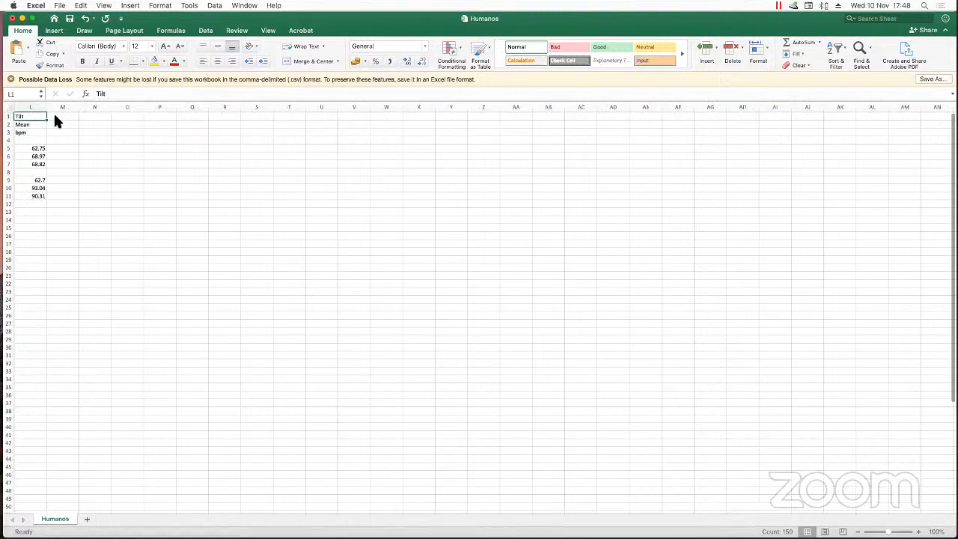
key("ctrl+Left")
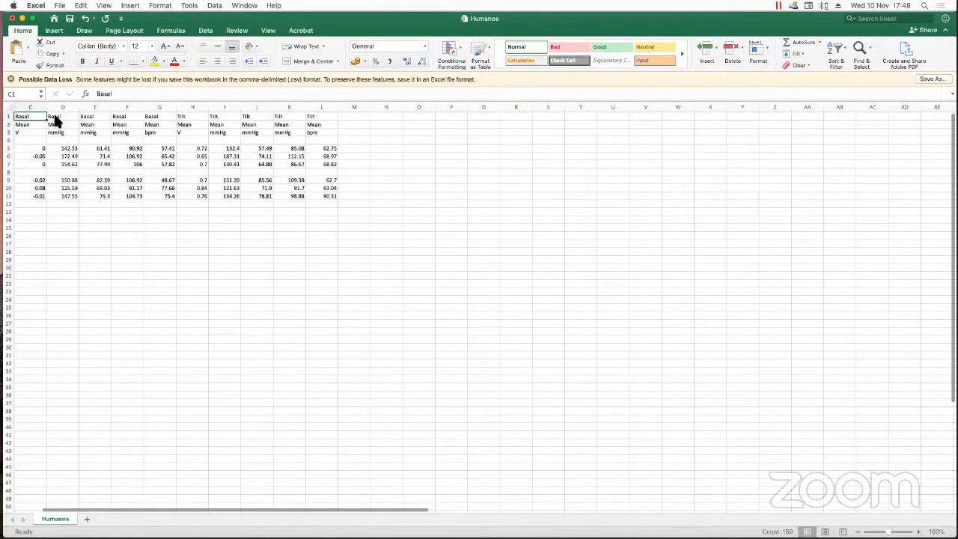
key("ctrl+Left")
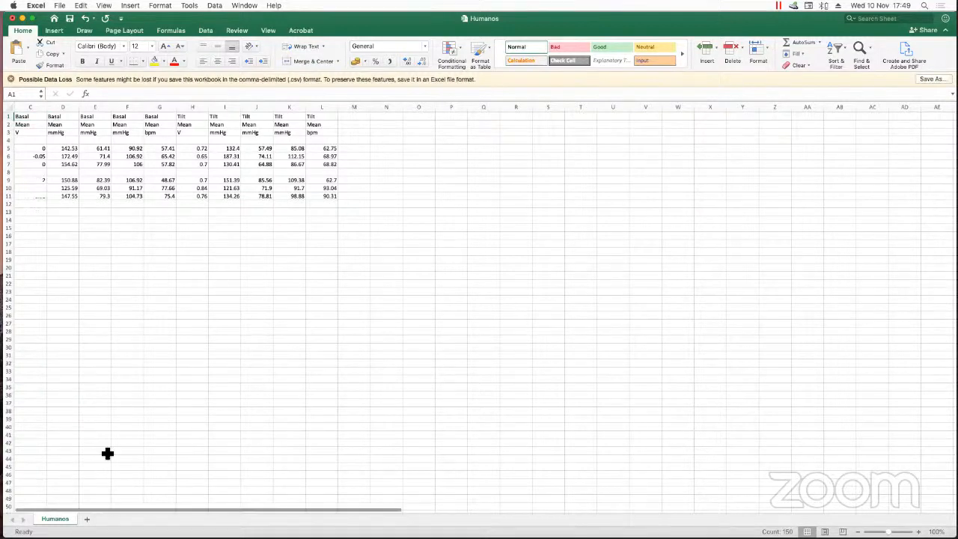
scroll(90, 479, "left", 2)
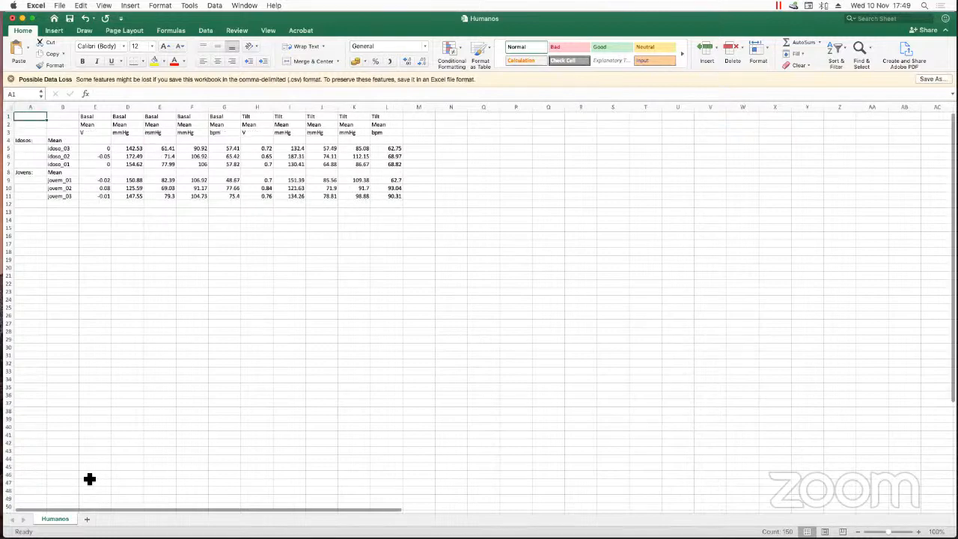
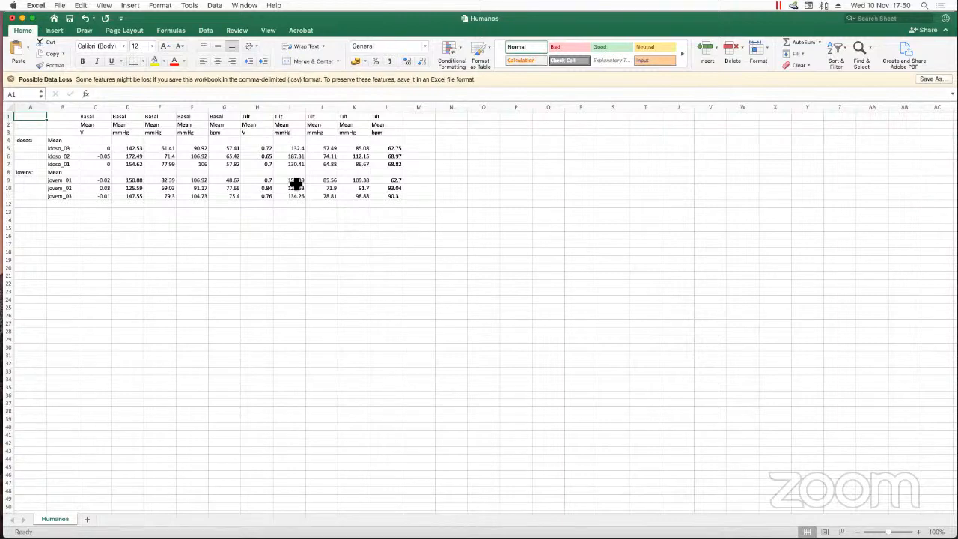
left_click(297, 184)
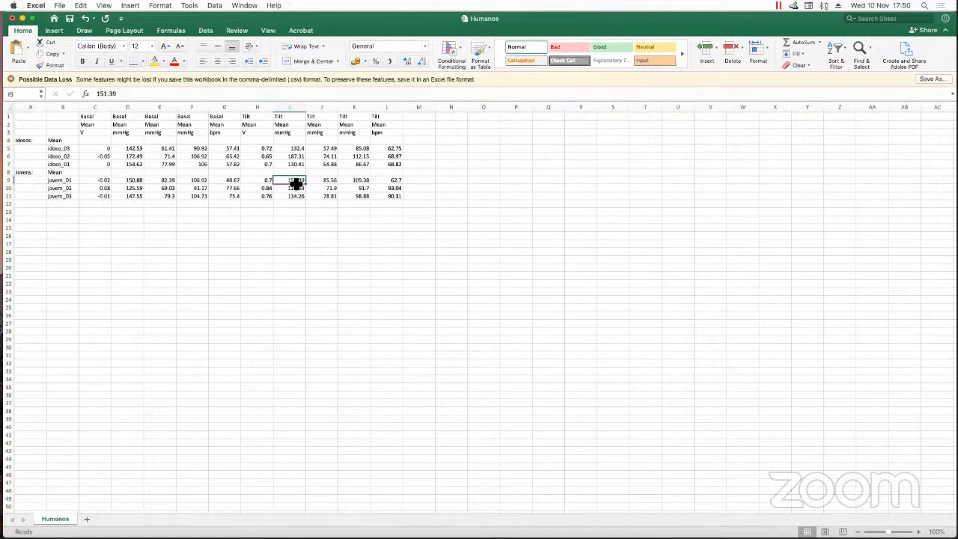